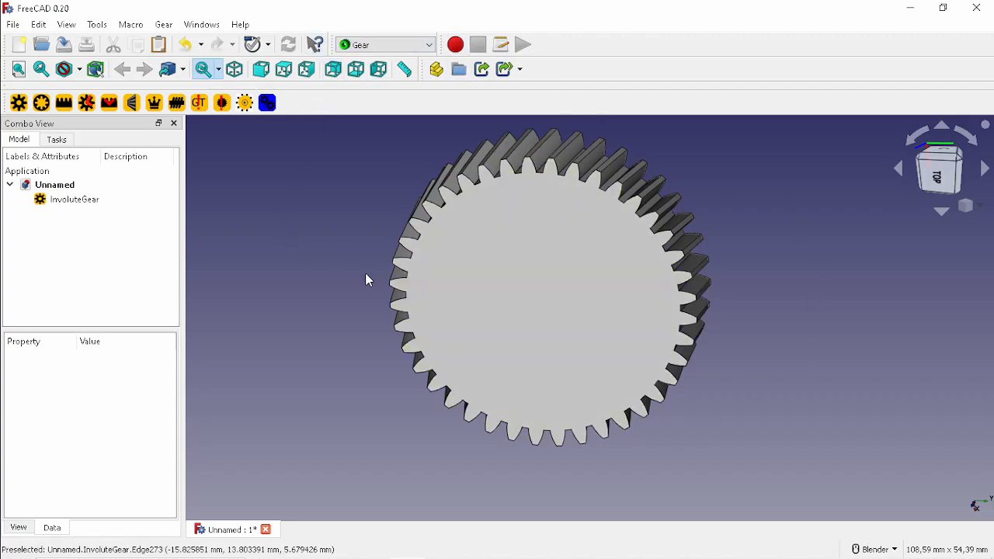
- Play the exploded assembly animation of the die set forward, backward and forward again
{"action": "scroll", "coordinate": [404, 286], "scroll_direction": "down", "scroll_amount": 2}
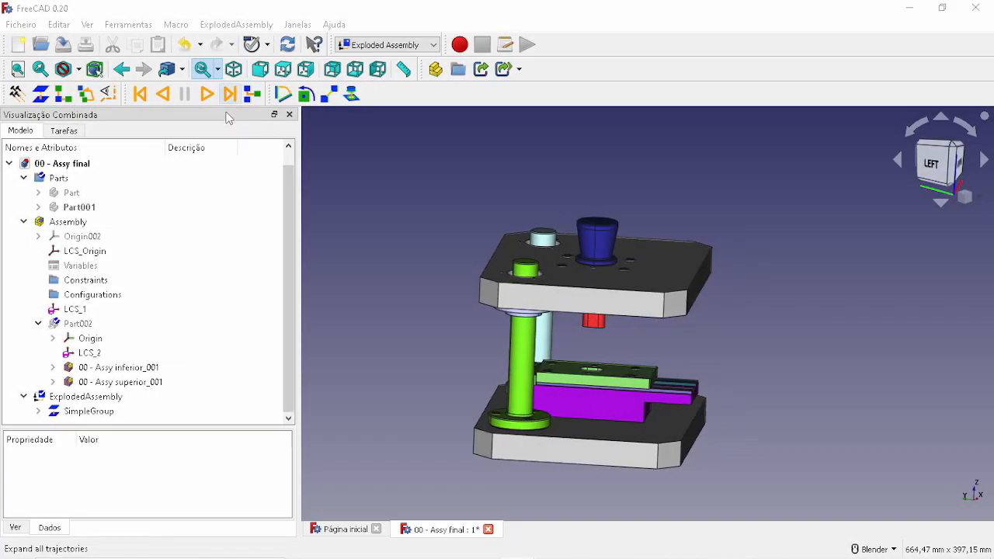
{"action": "left_click", "coordinate": [207, 94]}
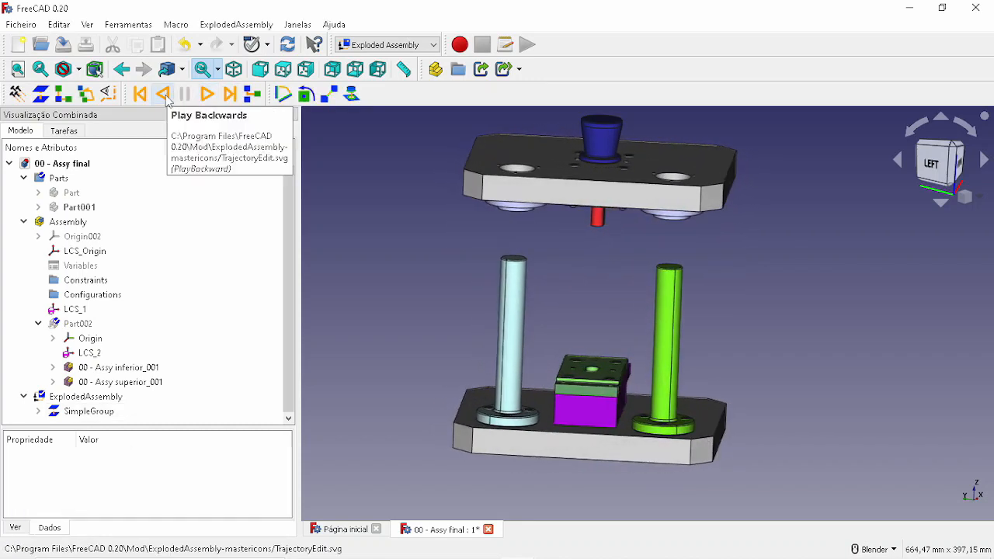
{"action": "left_click", "coordinate": [165, 99]}
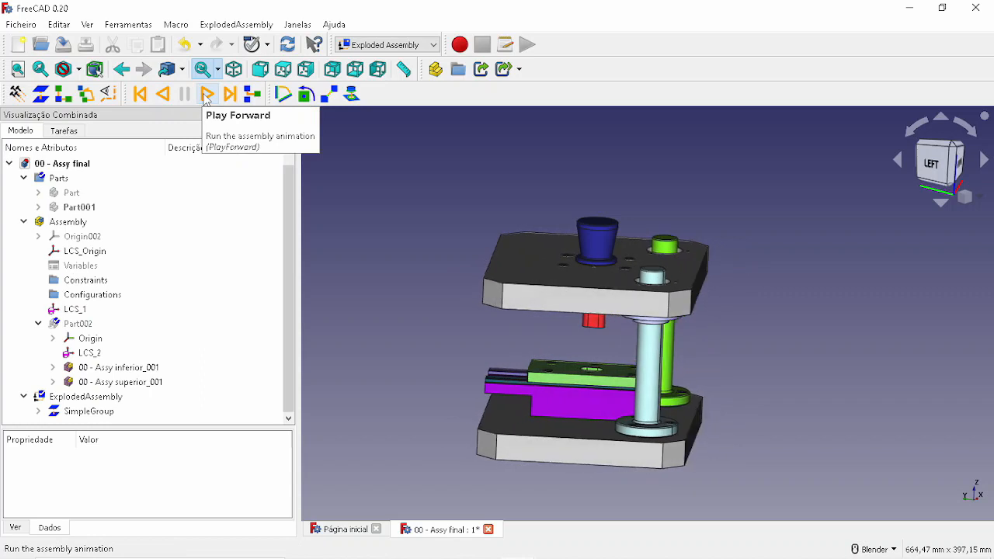
{"action": "left_click", "coordinate": [207, 94]}
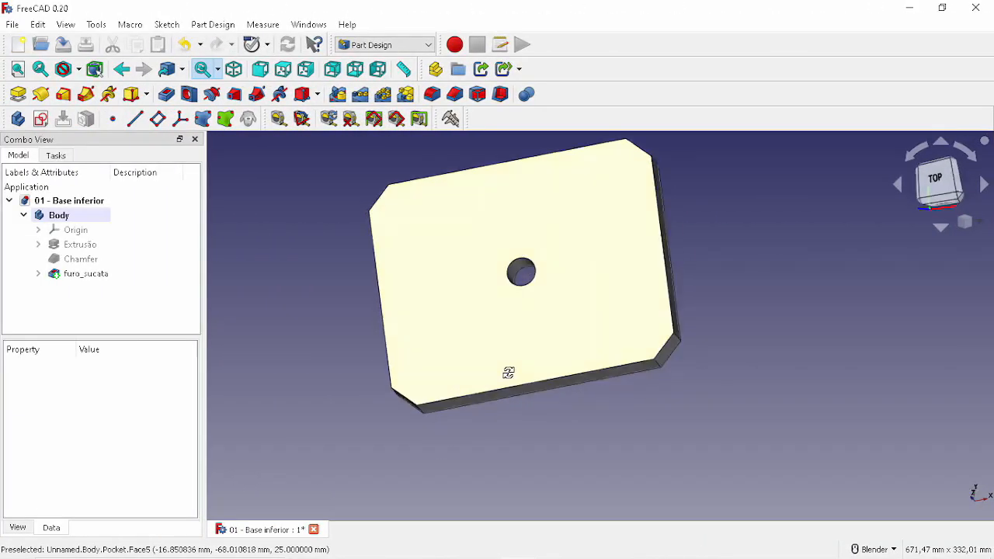
- Sketch a circle on the top face of the base plate, near its lower-left corner
{"action": "left_click", "coordinate": [506, 370]}
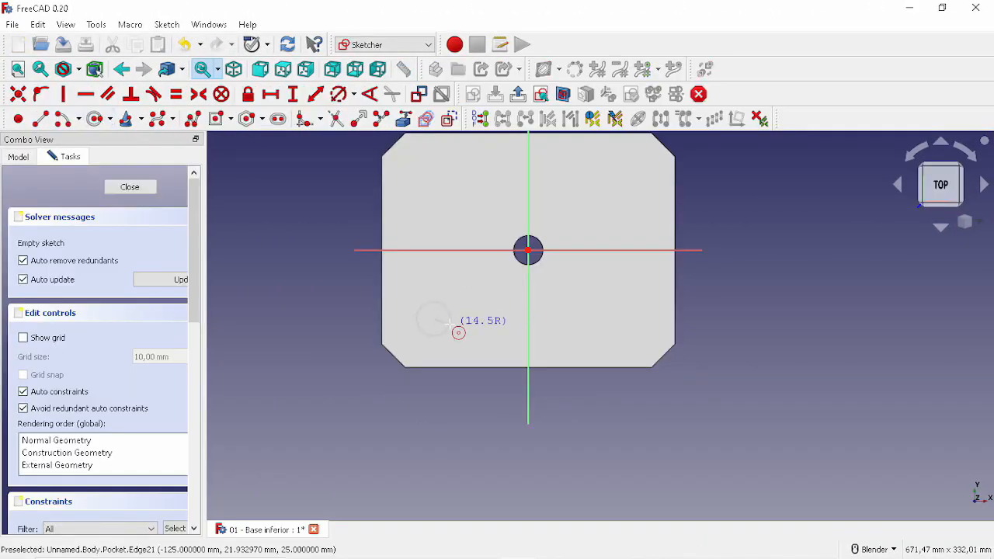
{"action": "left_click", "coordinate": [475, 340]}
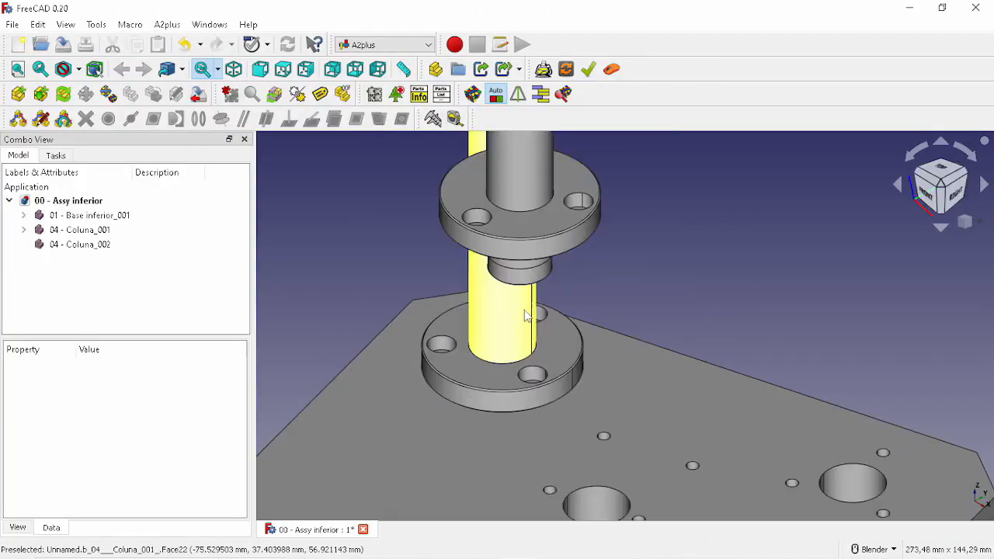
- Constrain the second column's axis to coincide with the base plate hole, with aligned direction and rotation lock set to False
{"action": "left_click", "coordinate": [528, 315]}
{"action": "middle_click_drag", "start_coordinate": [528, 315], "coordinate": [561, 351]}
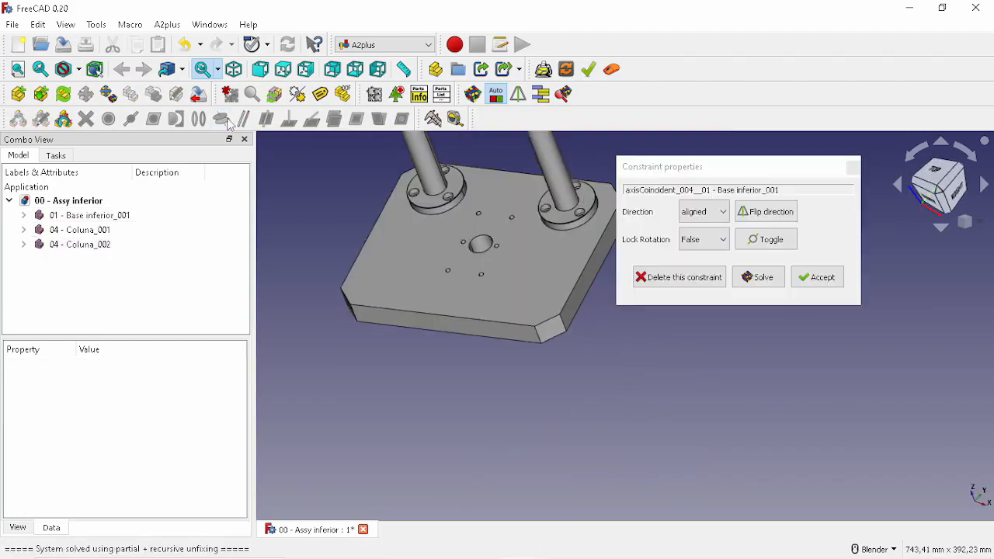
{"action": "left_click", "coordinate": [817, 278]}
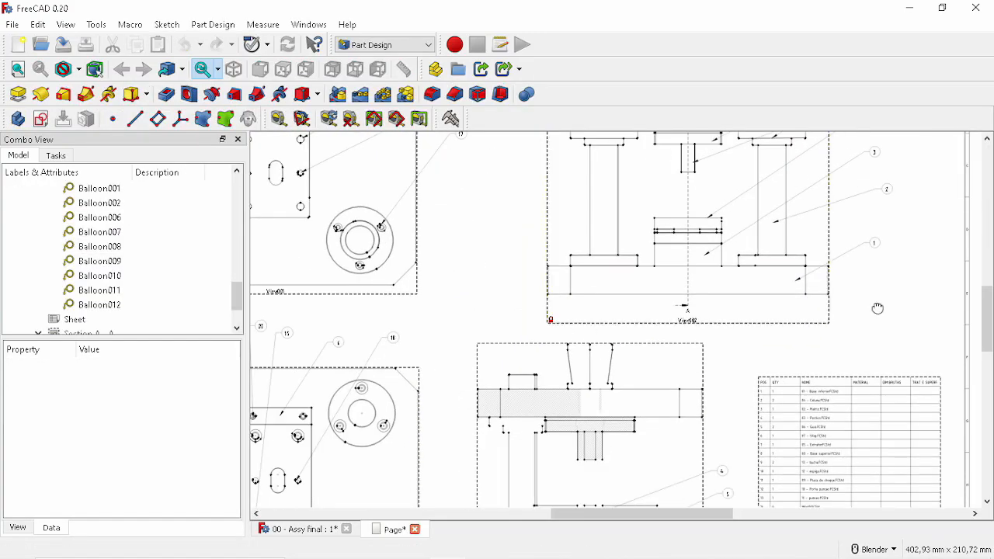
- Reposition balloon 1 beside the base plate in the drawing's front view and set its X position to 180 mm
{"action": "scroll", "coordinate": [878, 309], "scroll_direction": "up", "scroll_amount": 2}
{"action": "left_click_drag", "start_coordinate": [668, 315], "coordinate": [680, 335]}
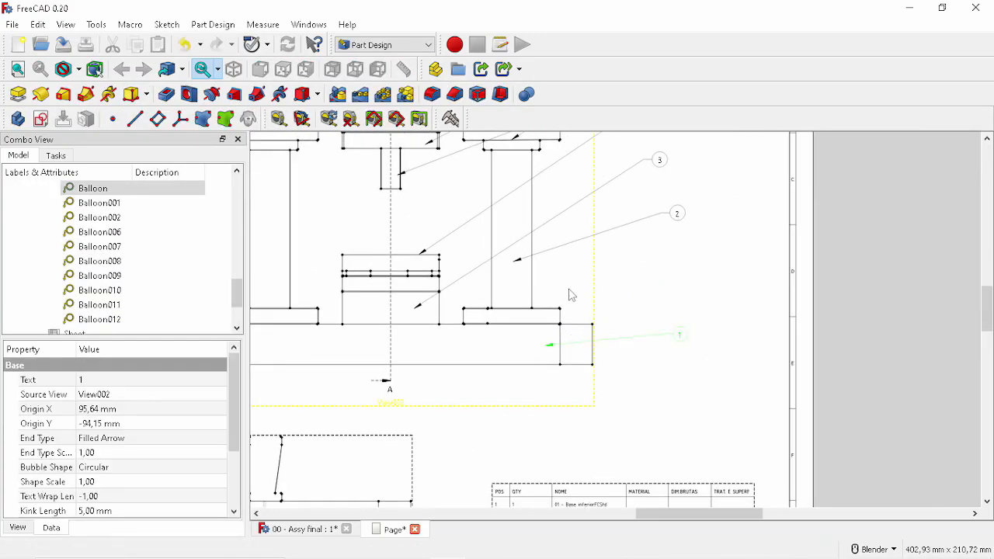
{"action": "left_click", "coordinate": [101, 420]}
{"action": "scroll", "coordinate": [233, 432], "scroll_direction": "down", "scroll_amount": 1}
{"action": "scroll", "coordinate": [233, 431], "scroll_direction": "down", "scroll_amount": 1}
{"action": "left_click", "coordinate": [101, 439]}
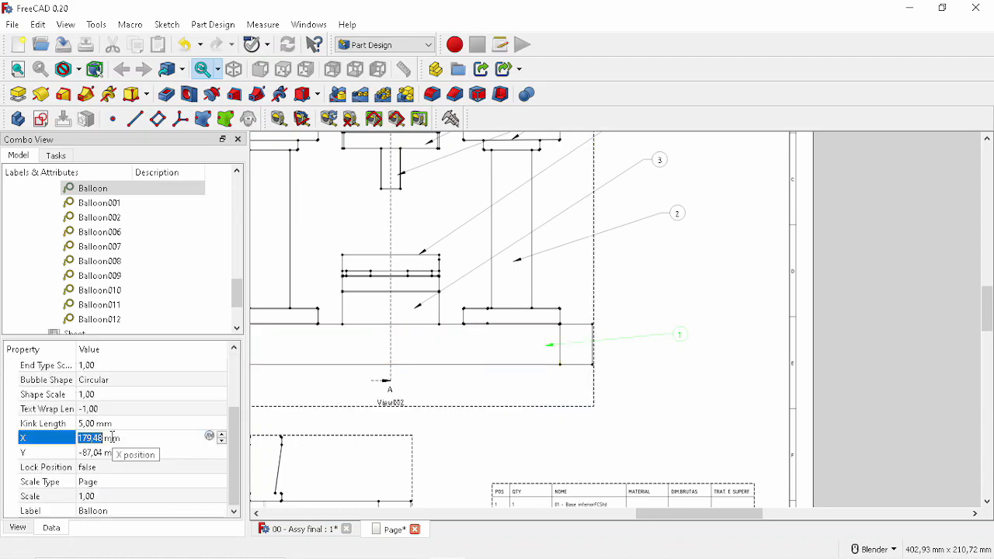
{"action": "type", "text": "180"}
{"action": "key", "text": "Return"}
{"action": "left_click", "coordinate": [110, 452]}
- Move balloon 3 down to just above balloon 1 in the front view
{"action": "left_click", "coordinate": [689, 240]}
{"action": "left_click_drag", "start_coordinate": [677, 213], "coordinate": [681, 304]}
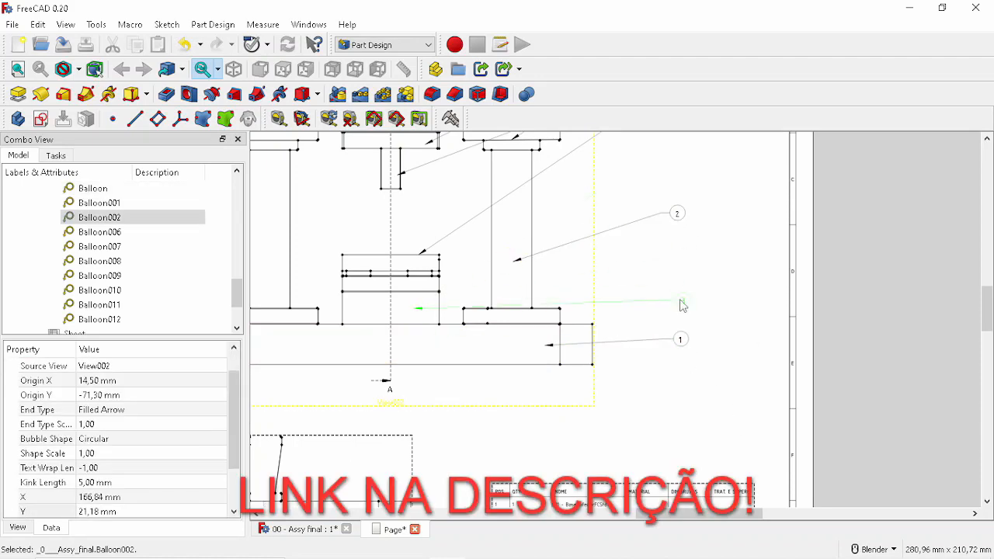
{"action": "left_click", "coordinate": [101, 453]}
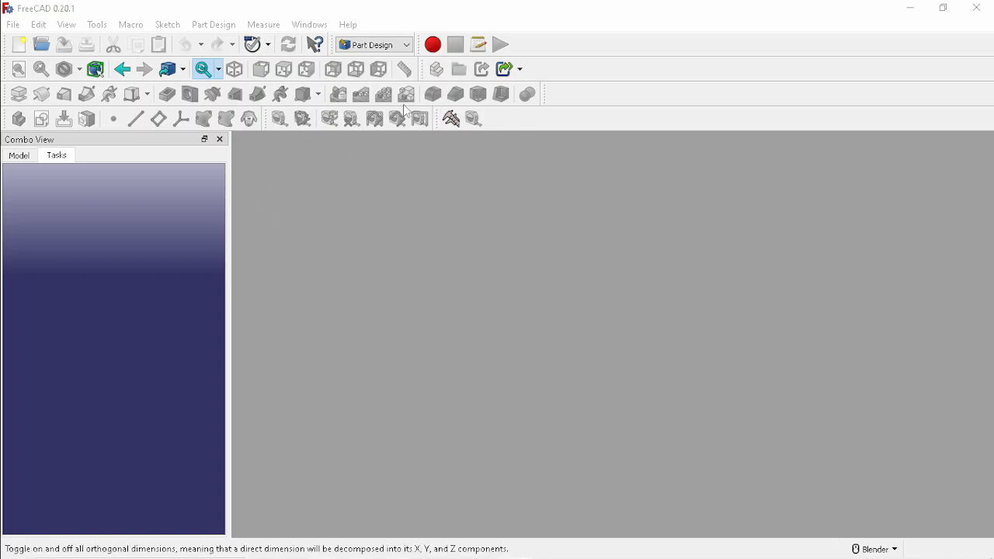
- Create a new empty document and switch to the Gear workbench
{"action": "left_click", "coordinate": [20, 45]}
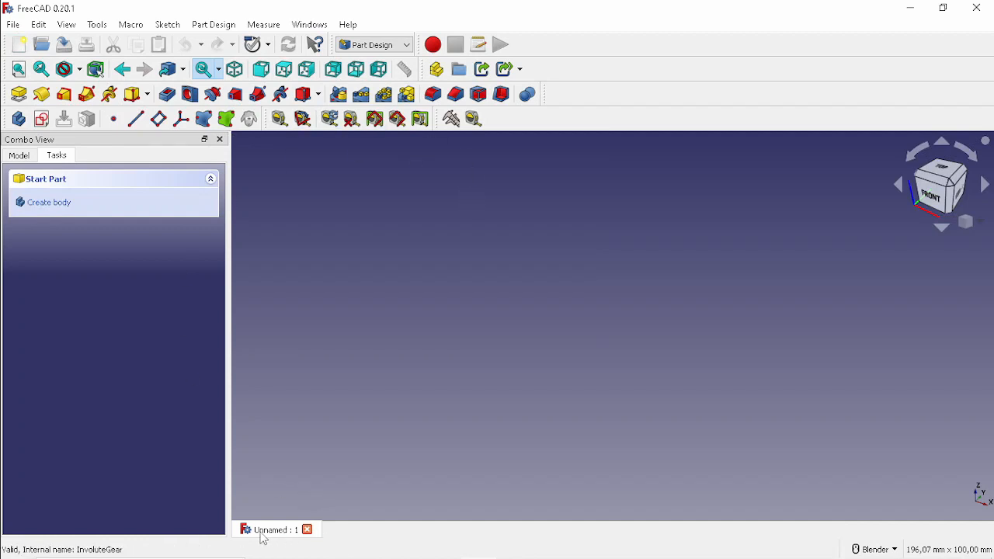
{"action": "left_click", "coordinate": [392, 45]}
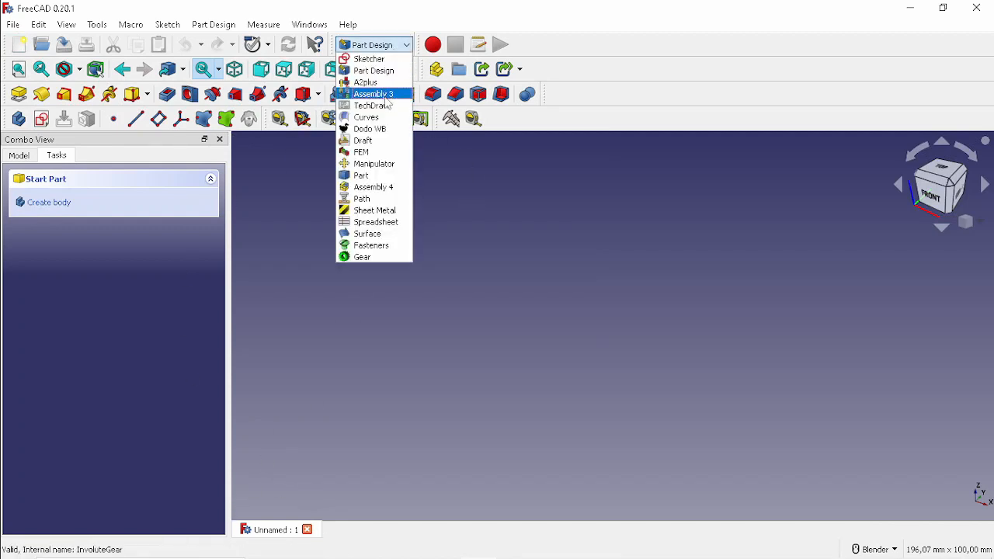
{"action": "left_click", "coordinate": [365, 257]}
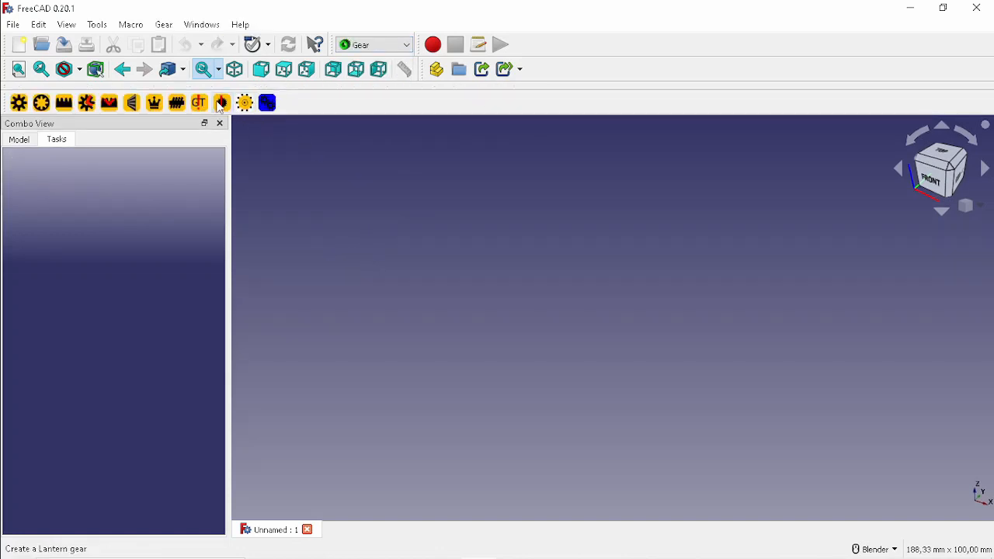
{"action": "left_click", "coordinate": [390, 45]}
{"action": "left_click", "coordinate": [505, 199]}
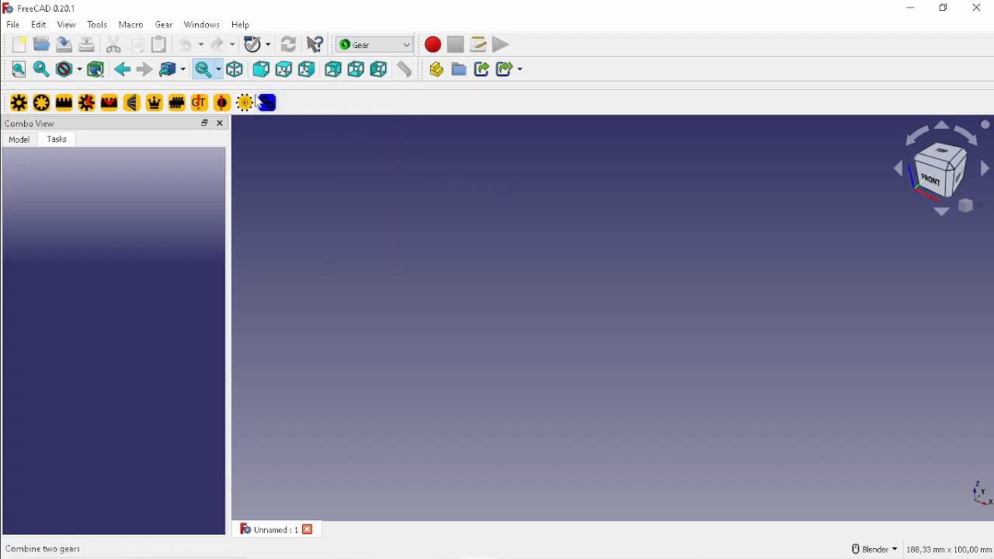
- Filter the Addon Manager for "gear" and examine the installation details of the freecad.gears workbench
{"action": "left_click", "coordinate": [97, 24]}
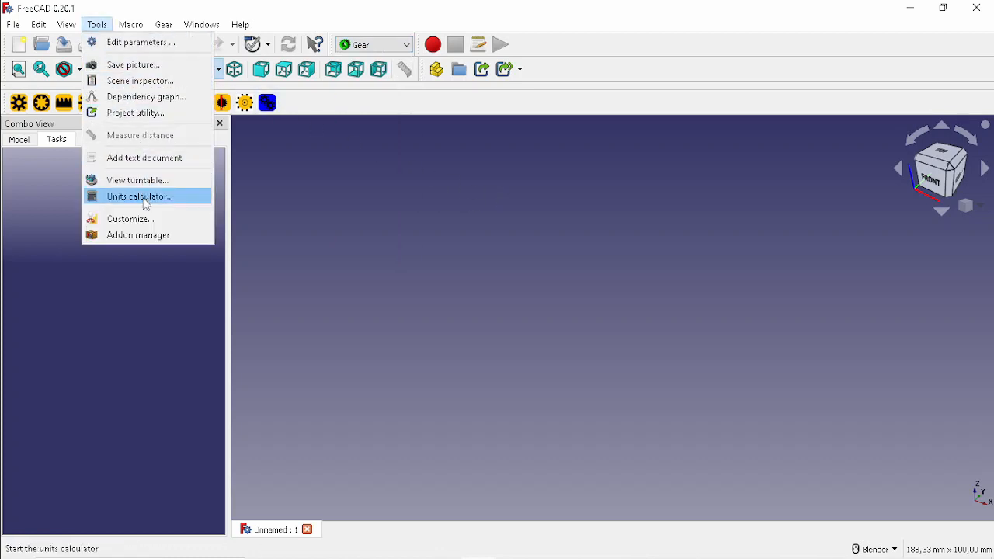
{"action": "left_click", "coordinate": [140, 236]}
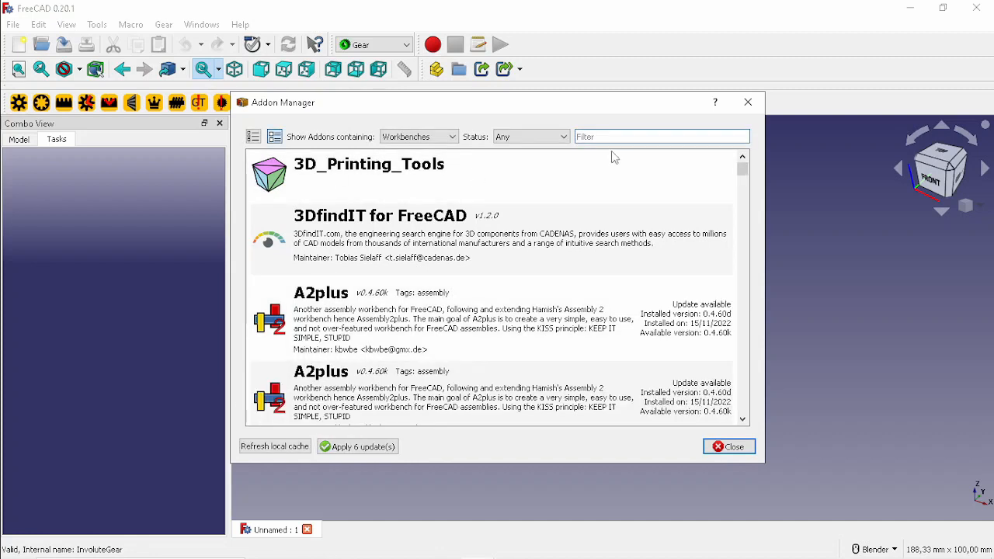
{"action": "left_click", "coordinate": [618, 138]}
{"action": "type", "text": "g"}
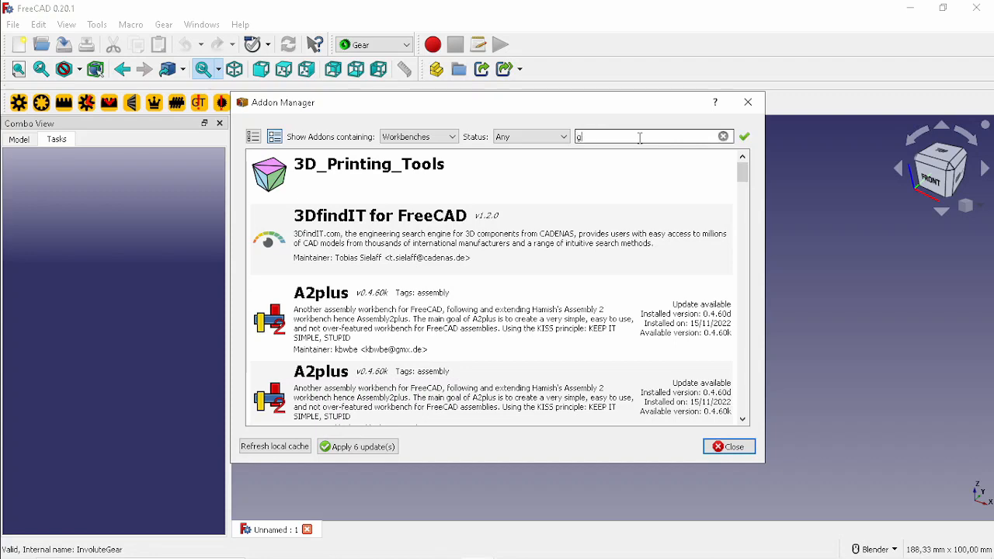
{"action": "type", "text": "ear"}
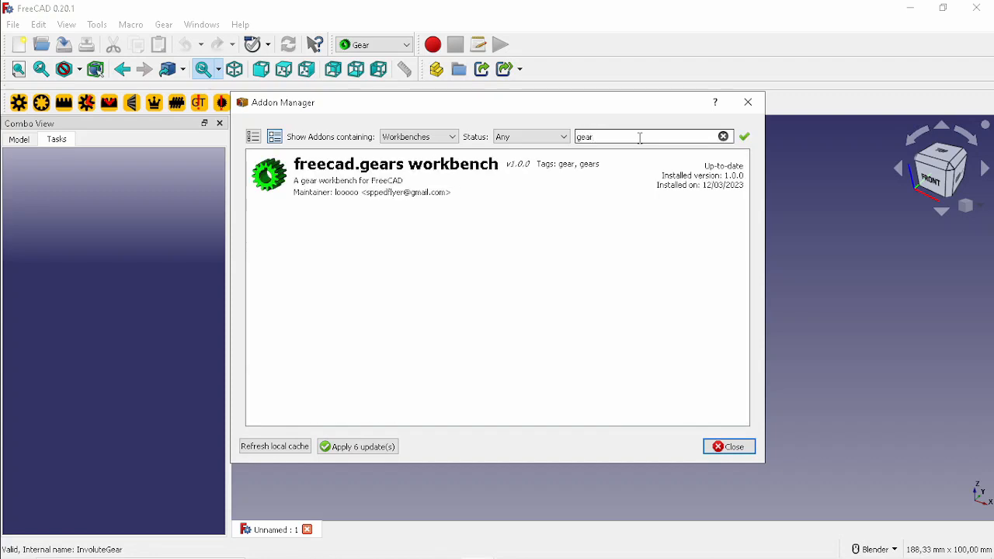
{"action": "left_click", "coordinate": [428, 191]}
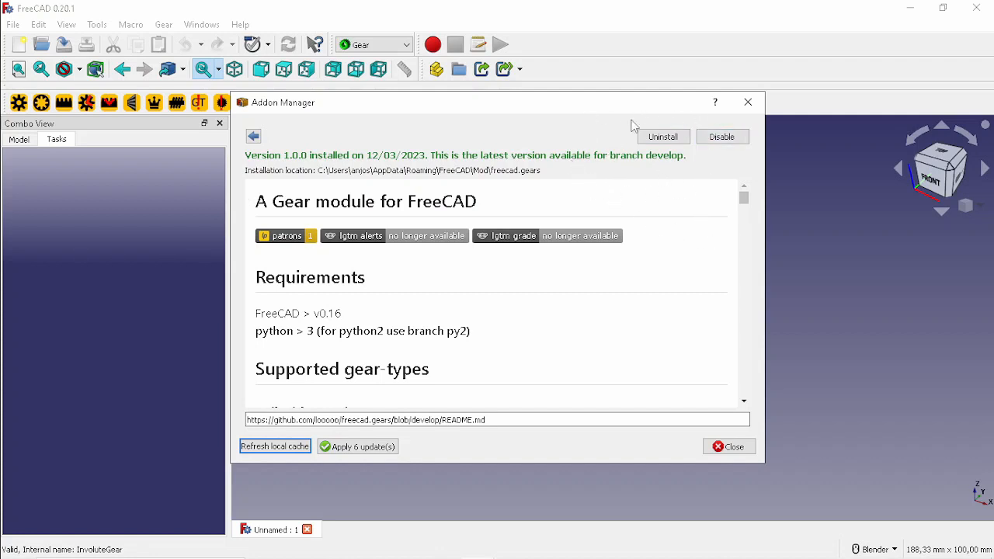
{"action": "left_click", "coordinate": [751, 104]}
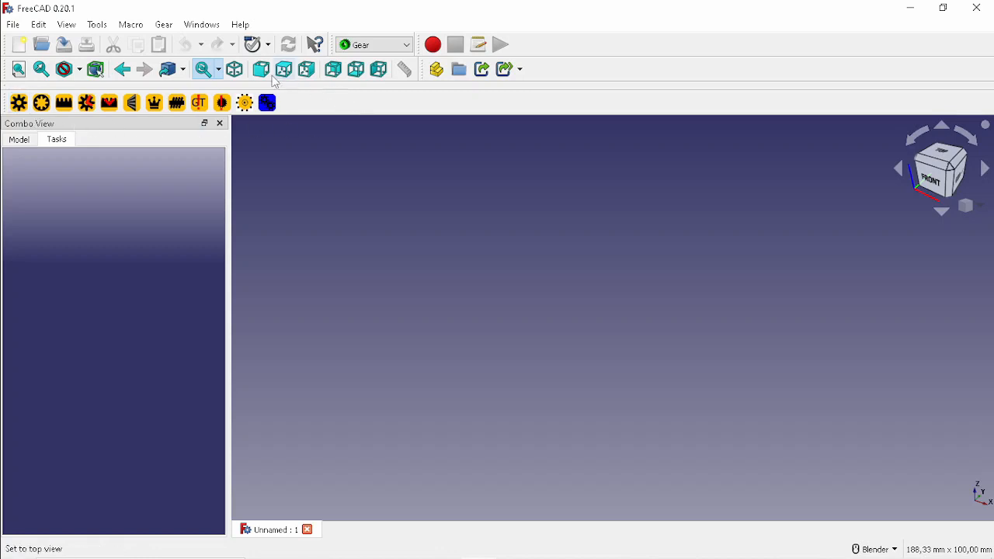
- Create an involute gear and display the document's model tree
{"action": "left_click", "coordinate": [18, 106]}
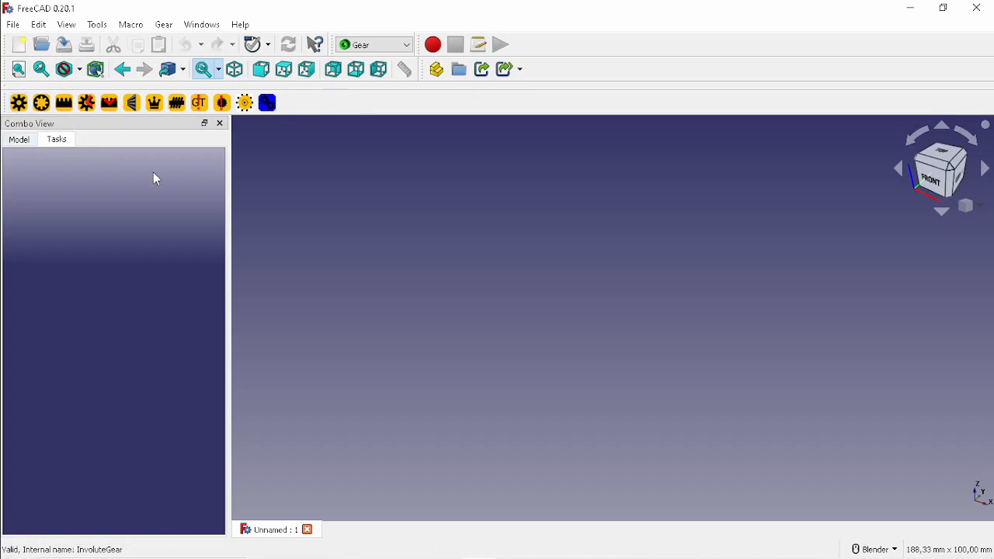
{"action": "left_click", "coordinate": [21, 108]}
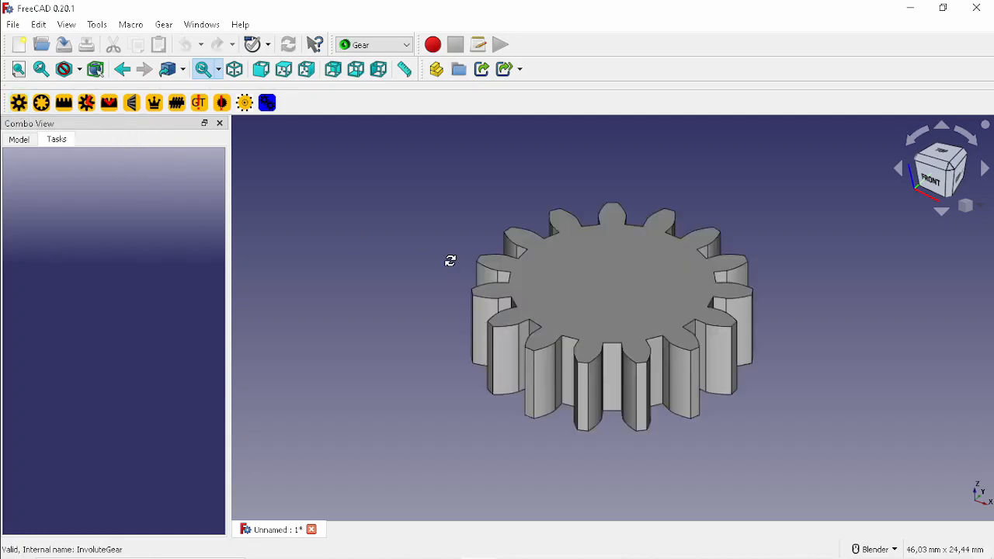
{"action": "middle_click_drag", "start_coordinate": [451, 261], "coordinate": [548, 313]}
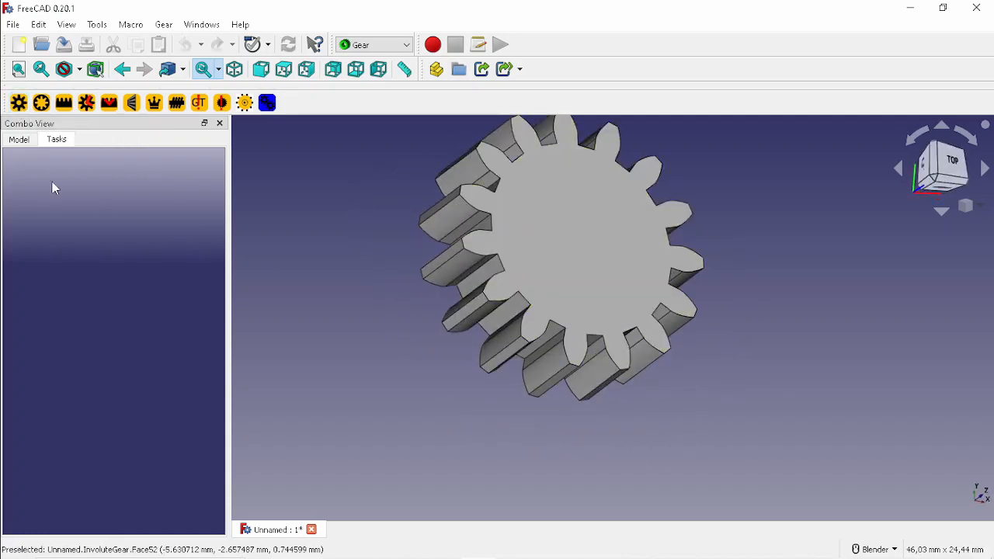
{"action": "left_click", "coordinate": [19, 139]}
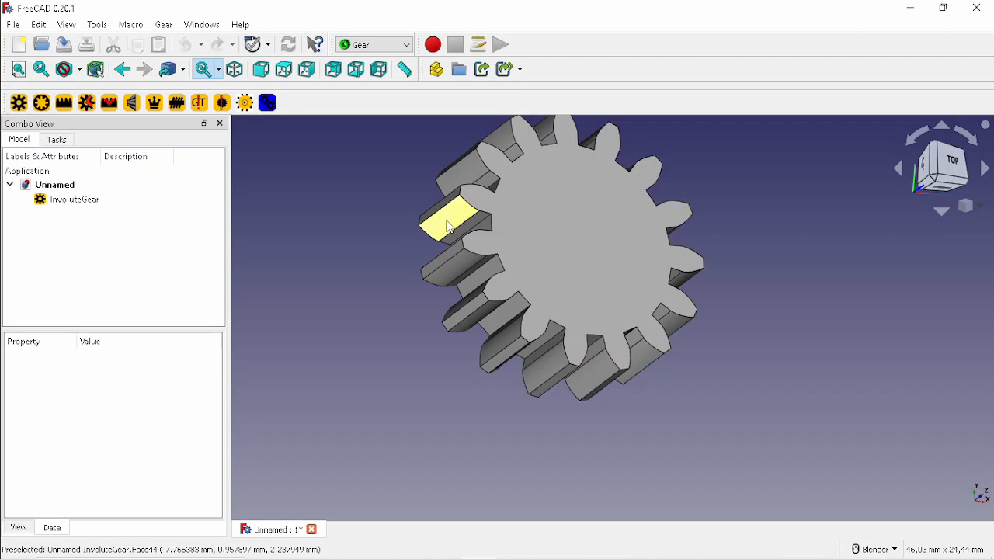
- Set the involute gear's height to 10 mm in its base properties
{"action": "middle_click_drag", "start_coordinate": [449, 227], "coordinate": [571, 268]}
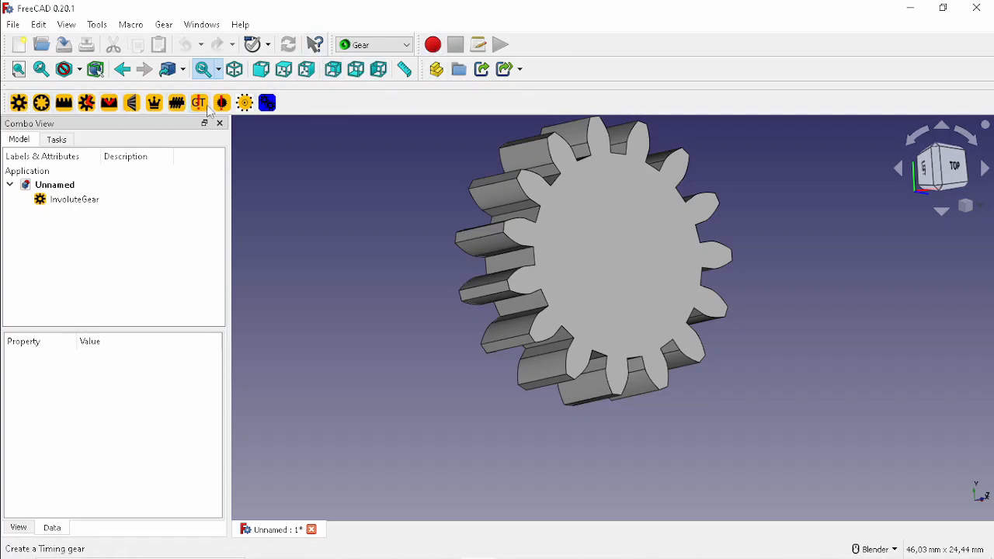
{"action": "middle_click_drag", "start_coordinate": [498, 203], "coordinate": [475, 223]}
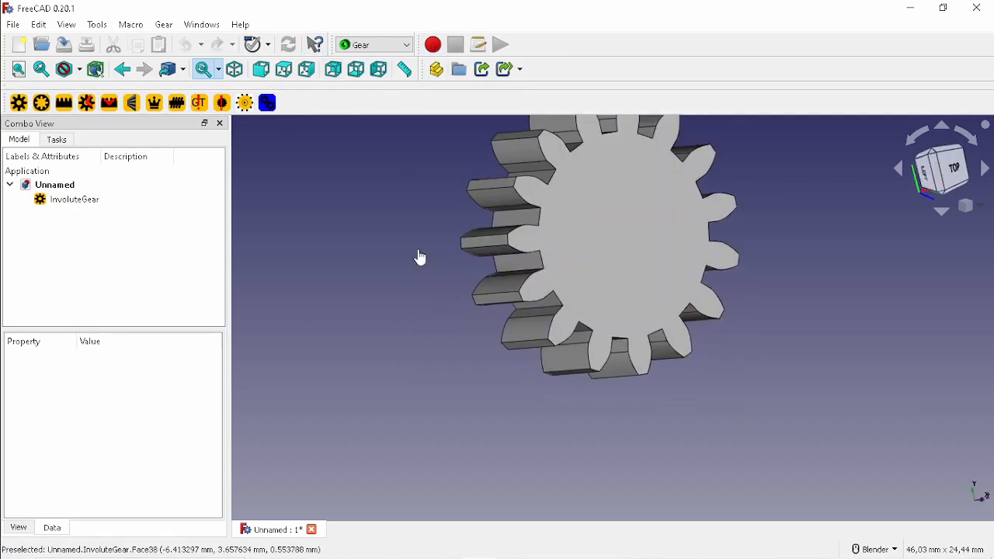
{"action": "middle_click_drag", "start_coordinate": [593, 256], "coordinate": [582, 275]}
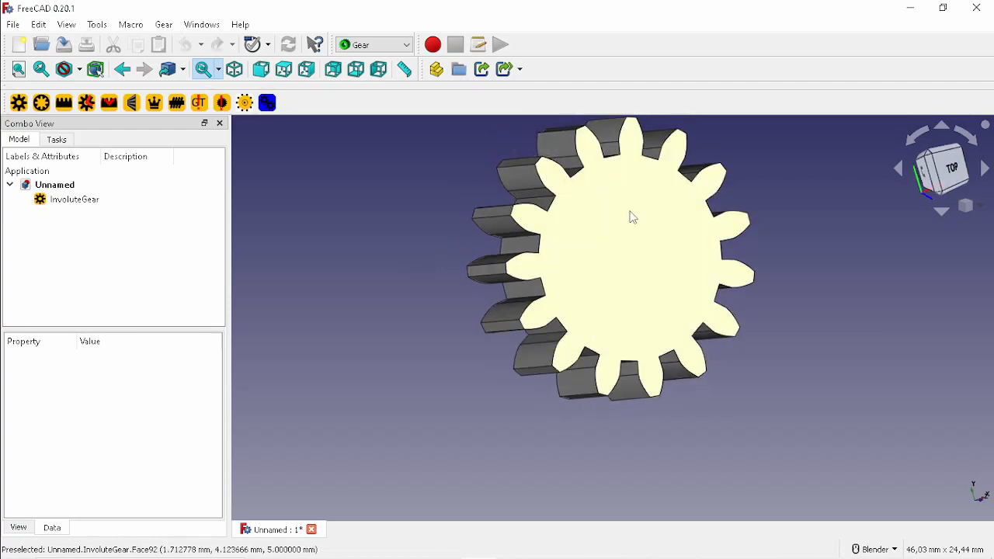
{"action": "middle_click_drag", "start_coordinate": [588, 239], "coordinate": [577, 264], "text": "shift"}
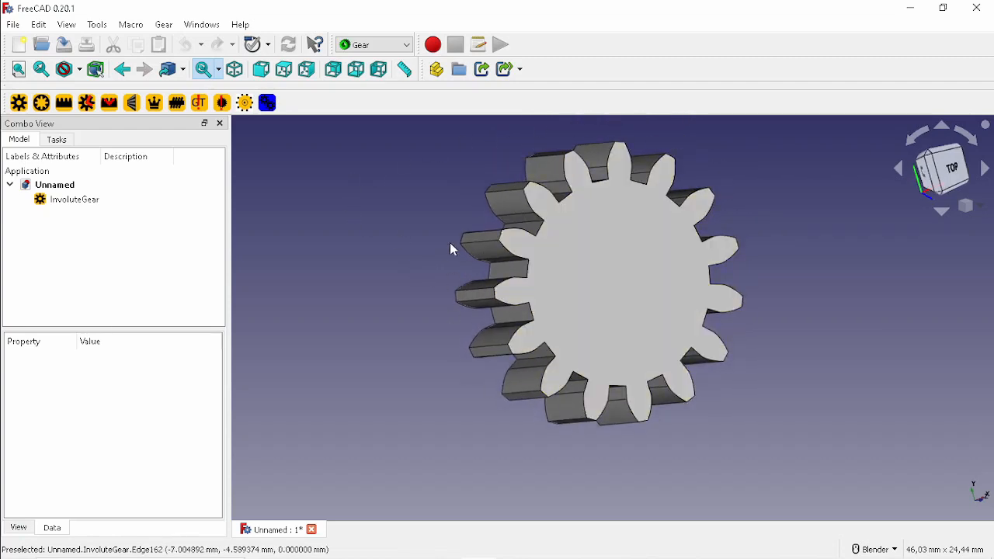
{"action": "left_click", "coordinate": [74, 201]}
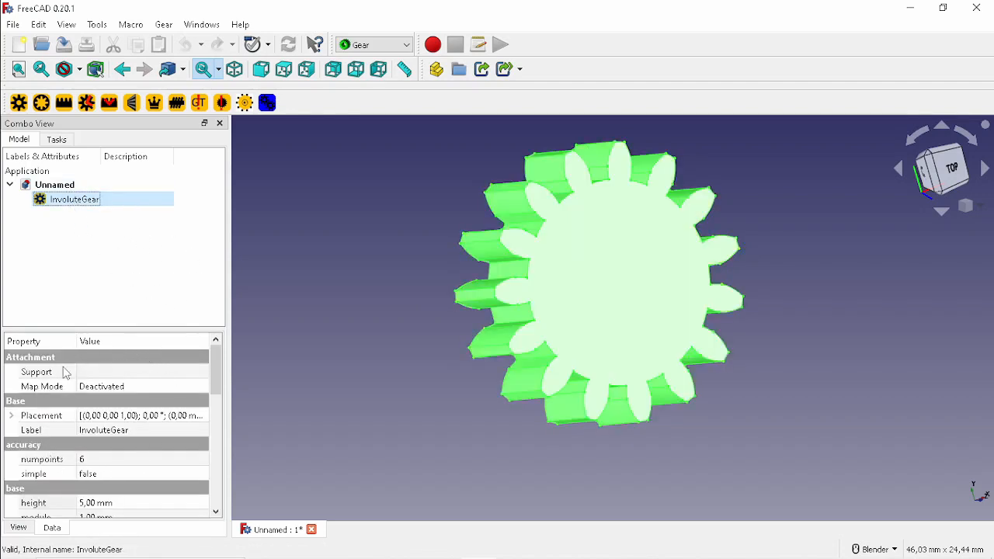
{"action": "left_click_drag", "start_coordinate": [220, 363], "coordinate": [212, 399]}
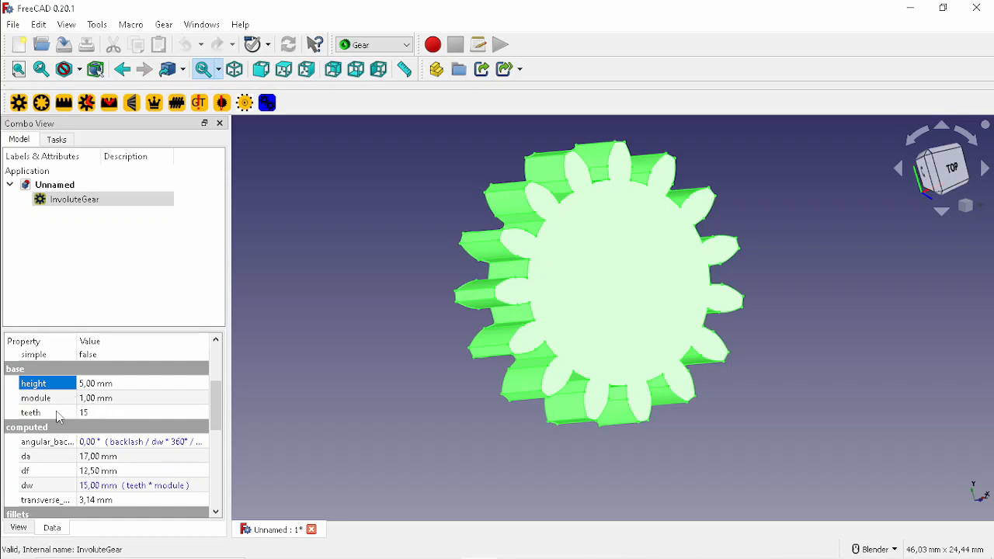
{"action": "left_click", "coordinate": [123, 384]}
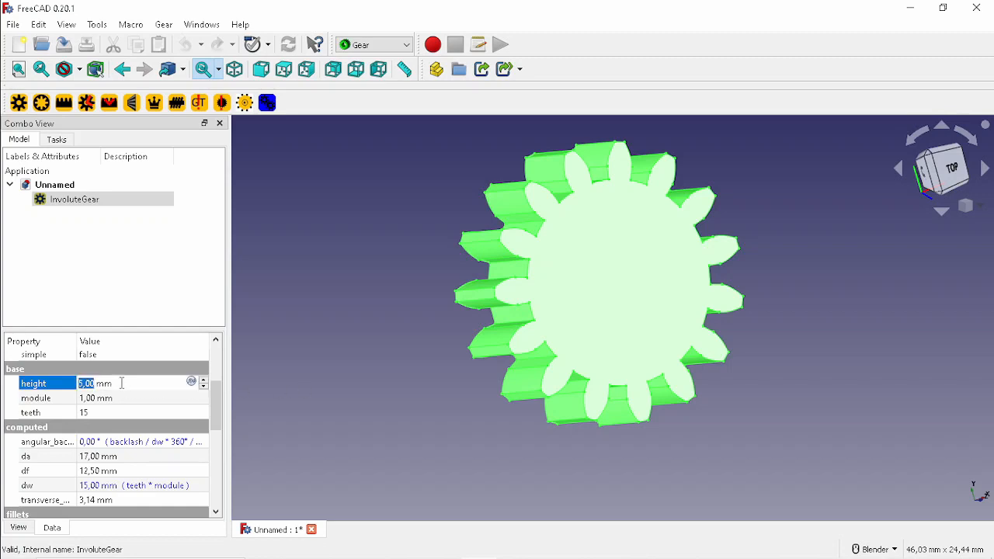
{"action": "type", "text": "10"}
{"action": "key", "text": "Return"}
- Set the involute gear's number of teeth to 40 and inspect the enlarged gear from several angles
{"action": "middle_click_drag", "start_coordinate": [630, 246], "coordinate": [641, 273]}
{"action": "middle_click_drag", "start_coordinate": [595, 164], "coordinate": [519, 236]}
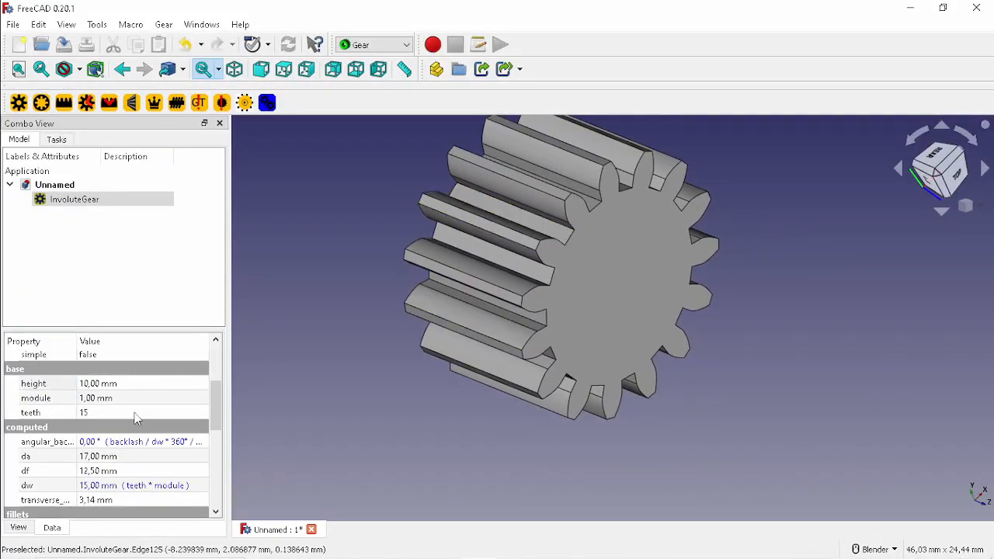
{"action": "left_click", "coordinate": [136, 413]}
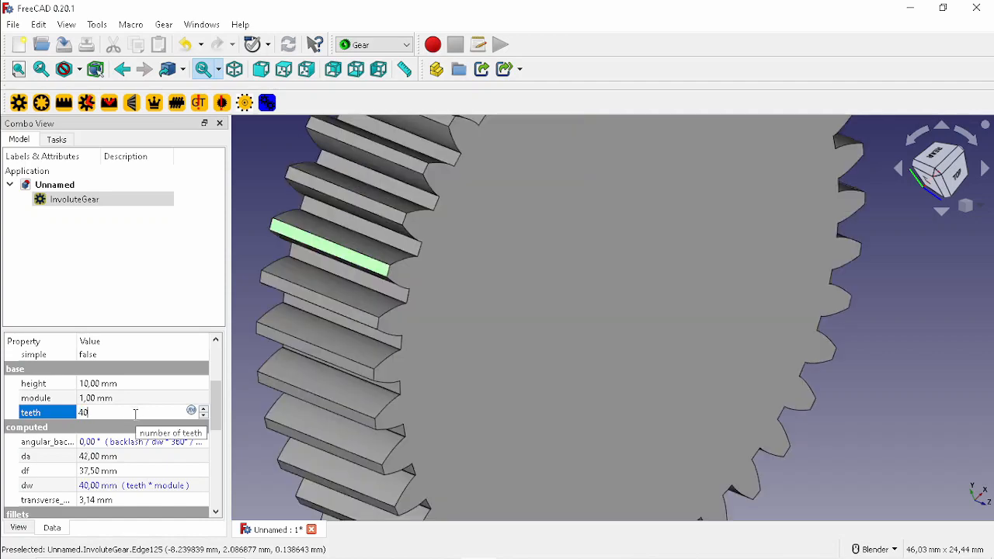
{"action": "scroll", "coordinate": [426, 360], "scroll_direction": "down", "scroll_amount": 5}
{"action": "middle_click_drag", "start_coordinate": [476, 350], "coordinate": [484, 331]}
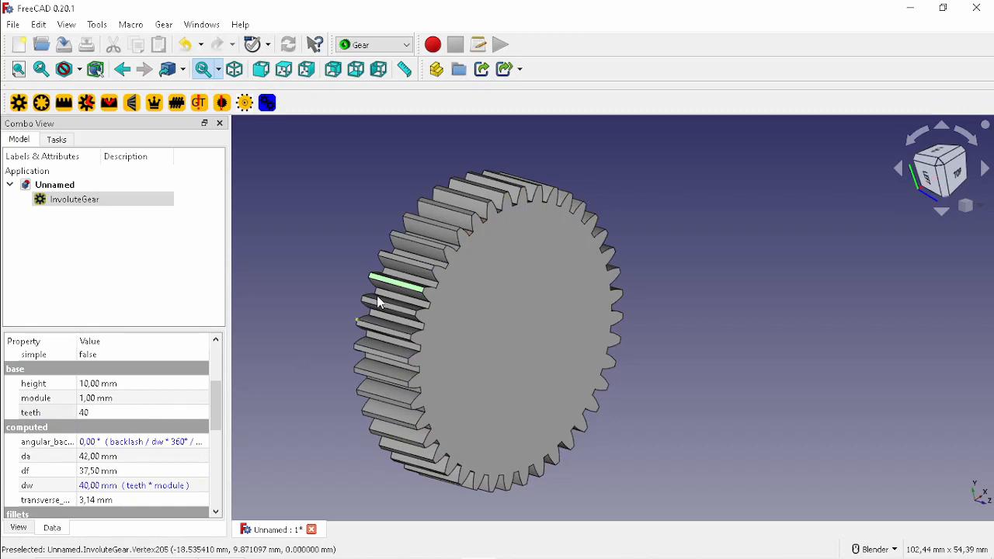
{"action": "middle_click_drag", "start_coordinate": [377, 300], "coordinate": [386, 309]}
{"action": "middle_click_drag", "start_coordinate": [443, 297], "coordinate": [492, 257]}
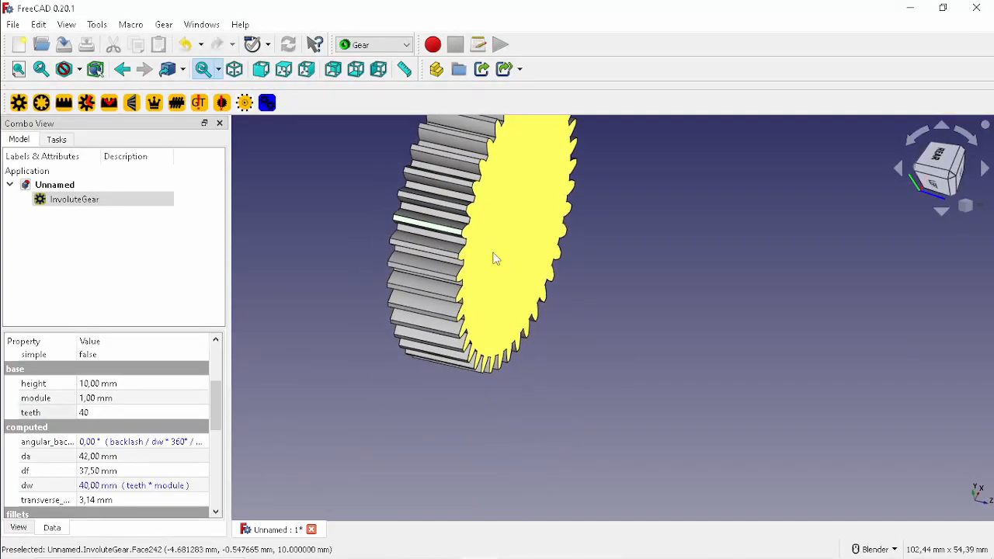
- Set the gear's helical beta angle to 15° and inspect the slanted teeth
{"action": "left_click_drag", "start_coordinate": [215, 399], "coordinate": [220, 414]}
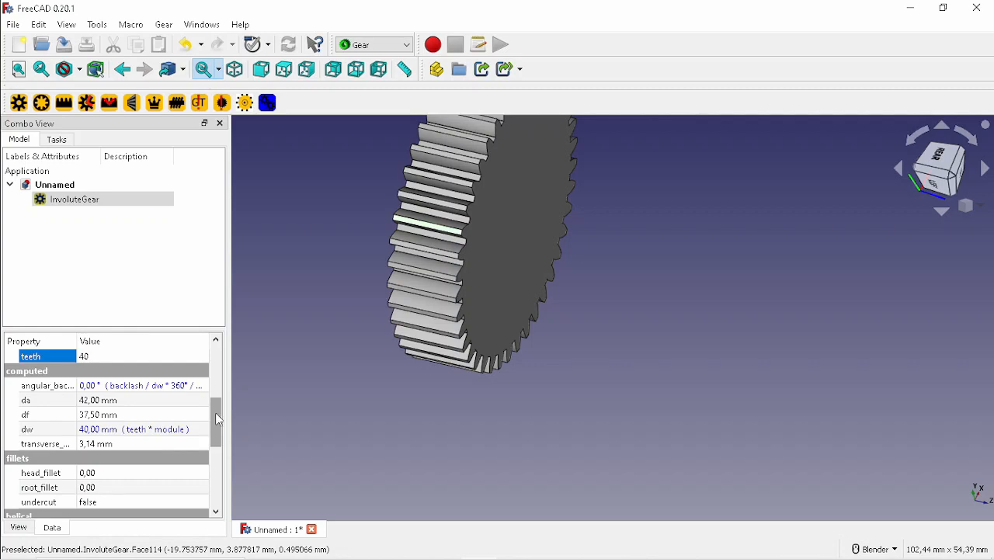
{"action": "left_click_drag", "start_coordinate": [219, 420], "coordinate": [218, 445]}
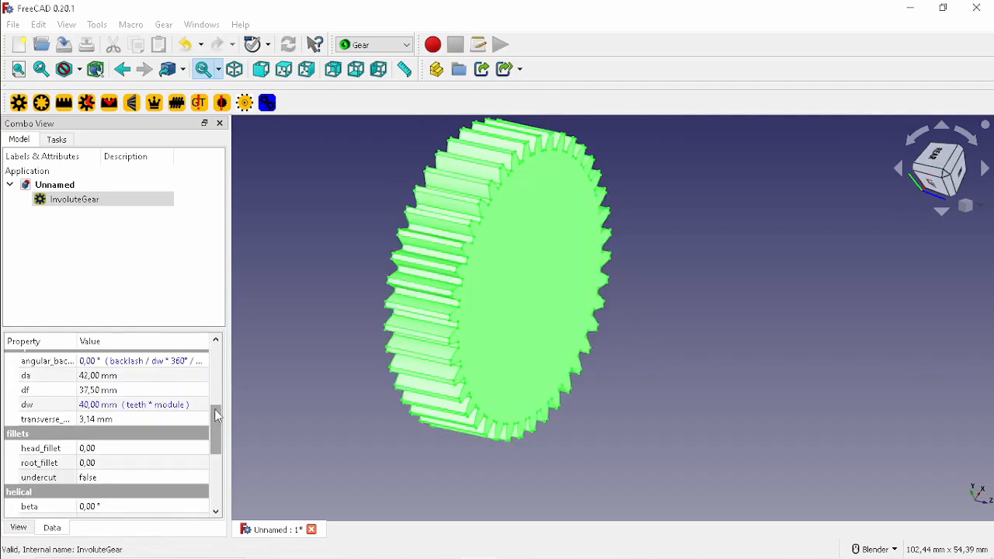
{"action": "left_click", "coordinate": [47, 477]}
{"action": "scroll", "coordinate": [56, 378], "scroll_direction": "down", "scroll_amount": 3}
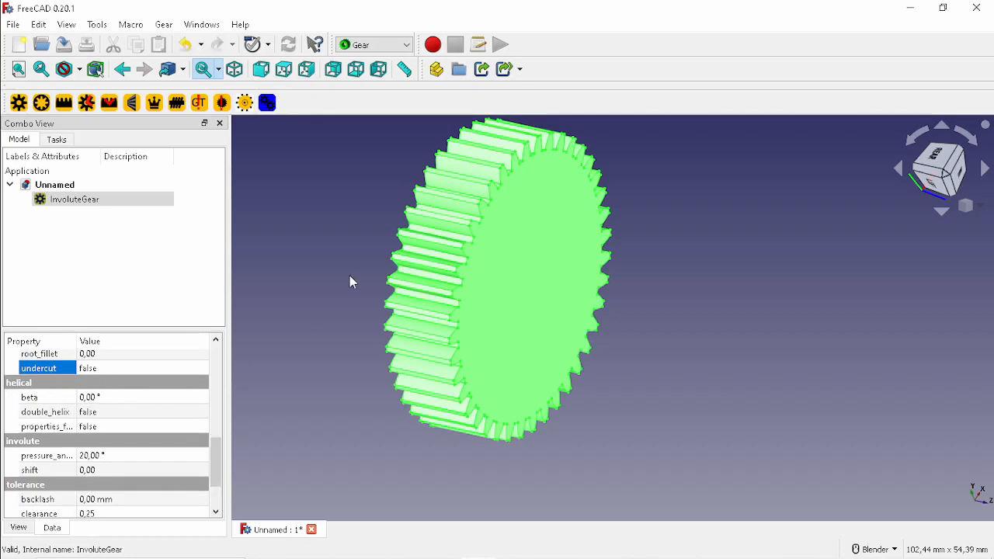
{"action": "mouse_move", "coordinate": [393, 271]}
{"action": "middle_mouse_down"}
{"action": "mouse_move", "coordinate": [446, 284]}
{"action": "mouse_move", "coordinate": [421, 262]}
{"action": "mouse_move", "coordinate": [392, 261]}
{"action": "mouse_move", "coordinate": [408, 279]}
{"action": "mouse_move", "coordinate": [393, 275]}
{"action": "middle_mouse_up"}
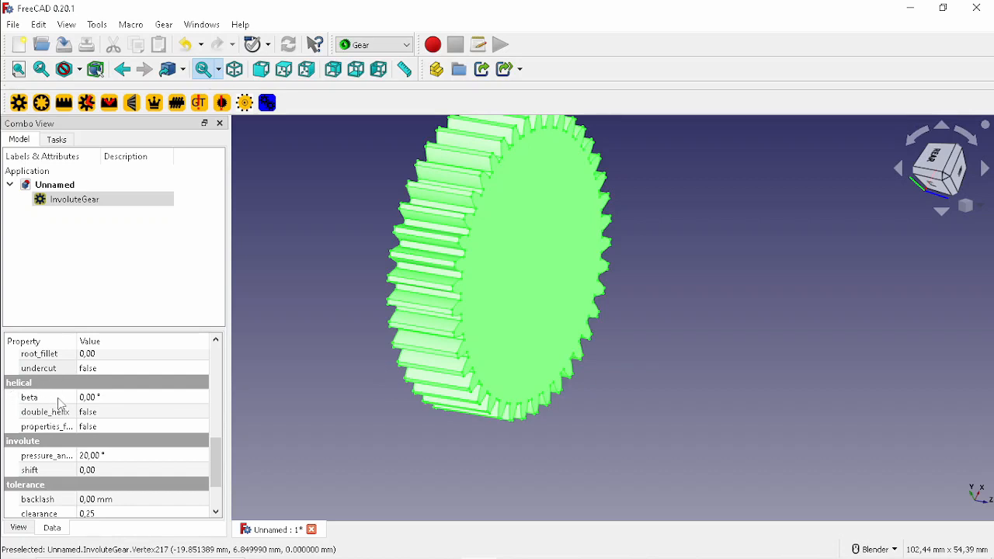
{"action": "left_click", "coordinate": [105, 399]}
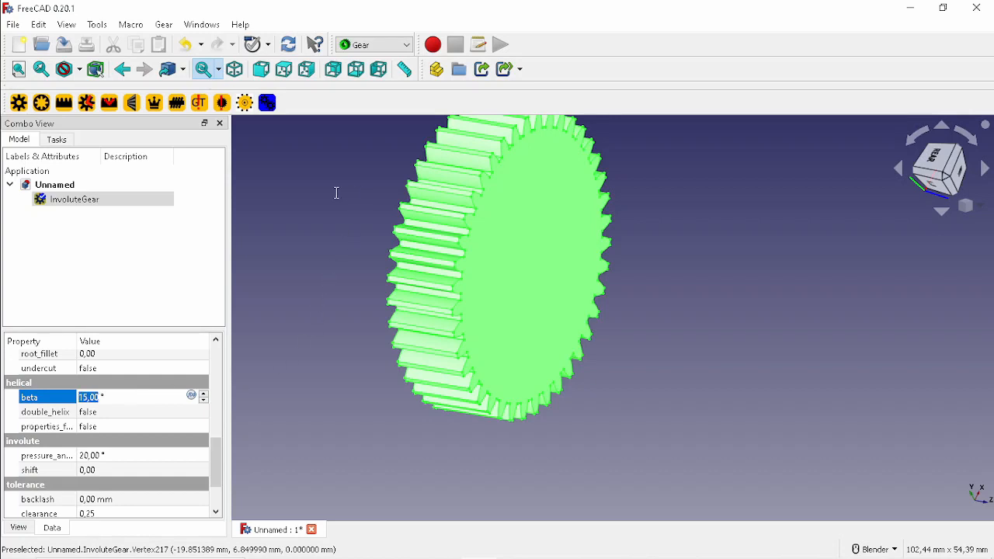
{"action": "middle_click_drag", "start_coordinate": [408, 234], "coordinate": [431, 204]}
{"action": "middle_click_drag", "start_coordinate": [435, 167], "coordinate": [411, 225]}
{"action": "middle_click_drag", "start_coordinate": [455, 195], "coordinate": [435, 167]}
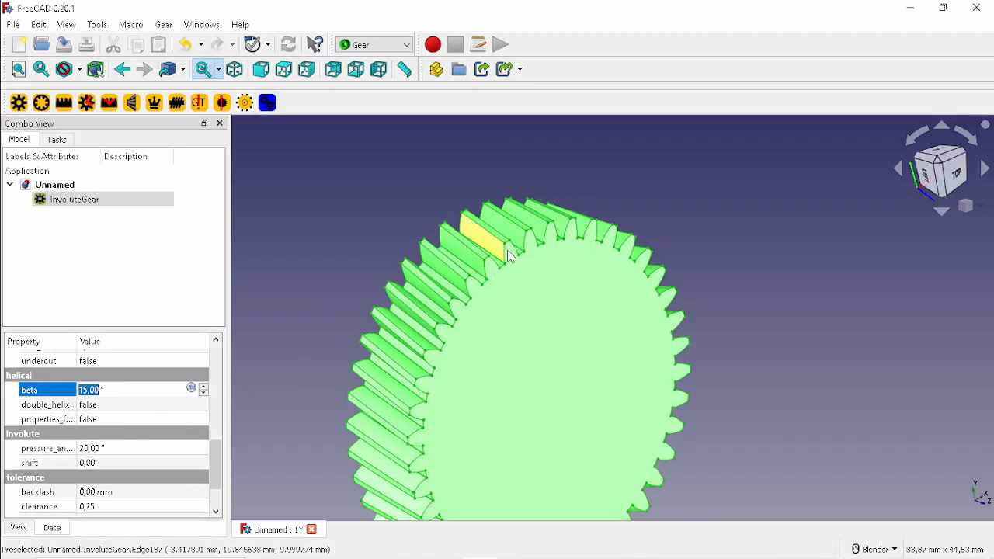
- Try the double helix option by setting double_helix to true, and inspect the tooth pattern from both sides
{"action": "left_click", "coordinate": [112, 407]}
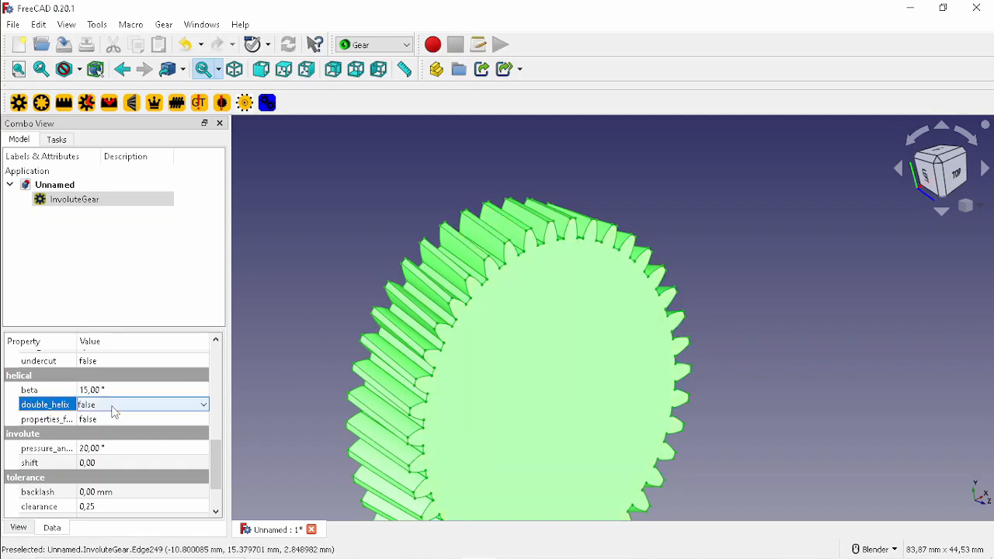
{"action": "left_click", "coordinate": [115, 407]}
{"action": "left_click", "coordinate": [107, 429]}
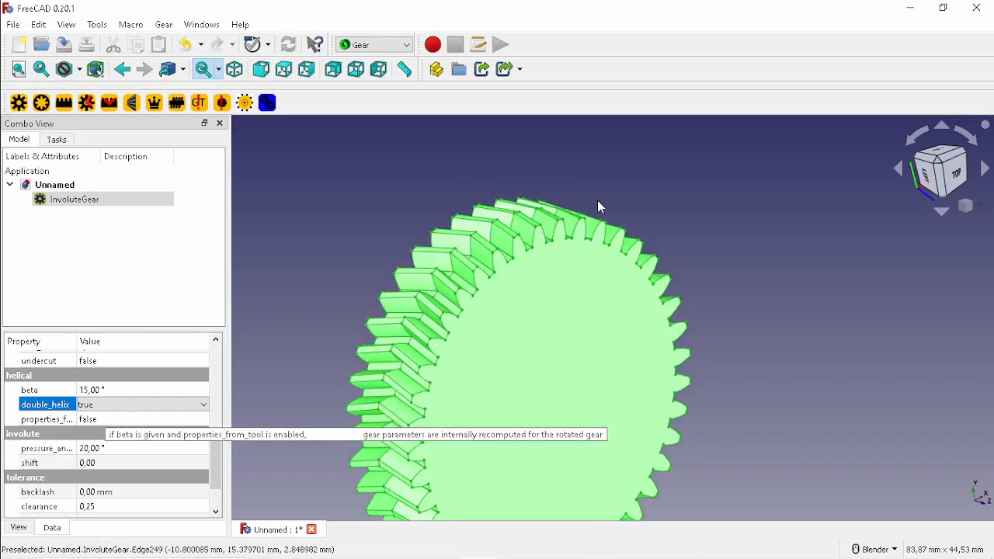
{"action": "middle_click_drag", "start_coordinate": [413, 256], "coordinate": [513, 322]}
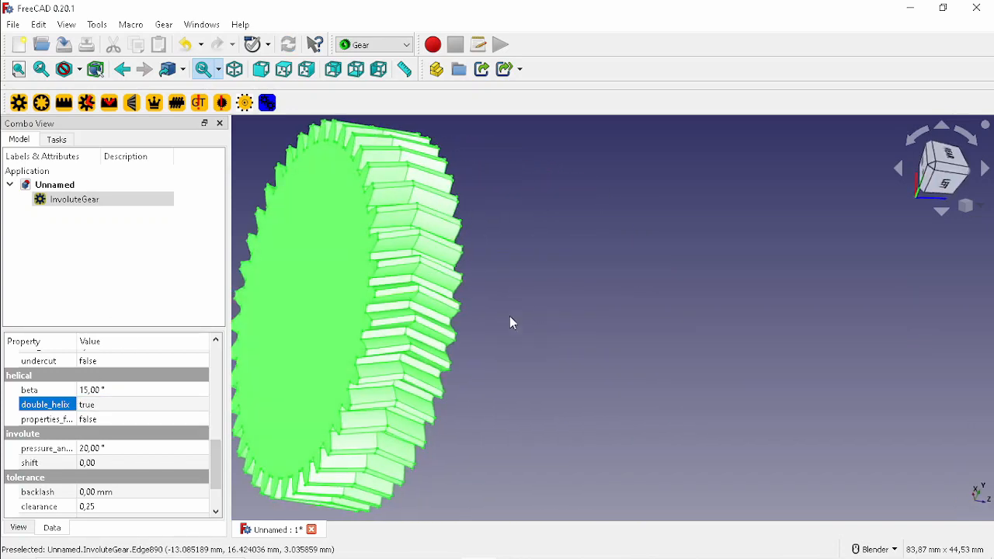
{"action": "left_click", "coordinate": [466, 224]}
{"action": "middle_click_drag", "start_coordinate": [466, 224], "coordinate": [312, 273]}
- Set the gear's double_helix property back to false
{"action": "left_click", "coordinate": [97, 202]}
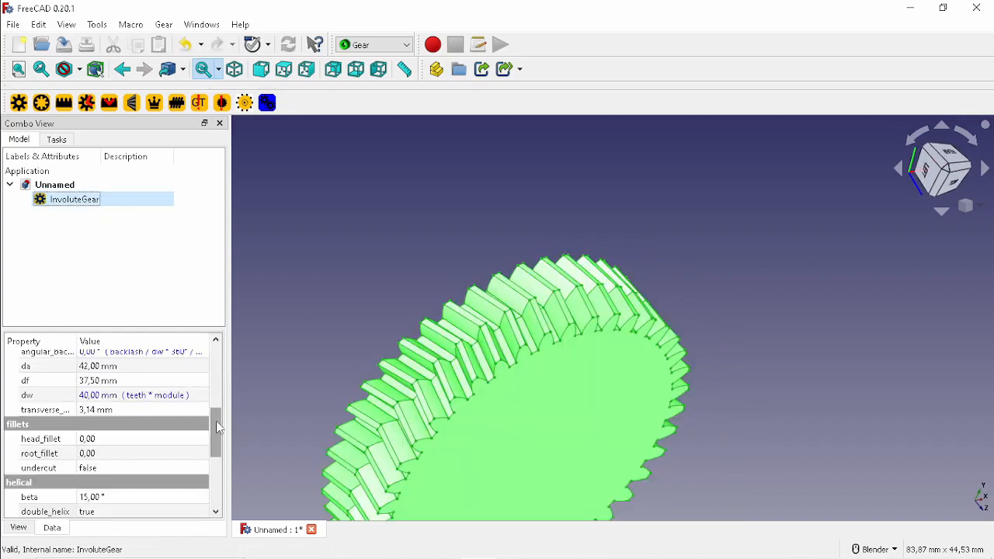
{"action": "left_click", "coordinate": [45, 512]}
{"action": "scroll", "coordinate": [45, 497], "scroll_direction": "down", "scroll_amount": 3}
{"action": "middle_click_drag", "start_coordinate": [410, 404], "coordinate": [414, 383], "text": "shift"}
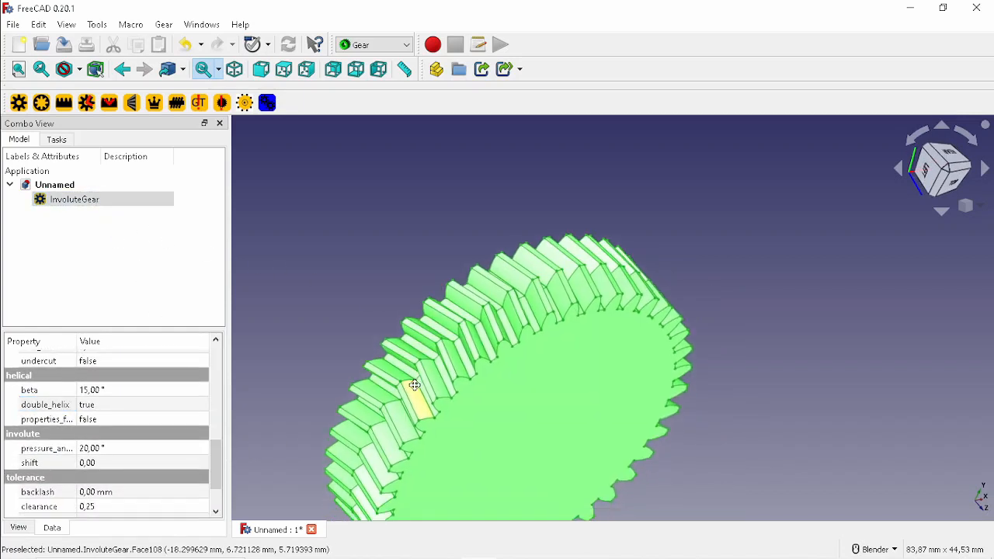
{"action": "left_click", "coordinate": [61, 456]}
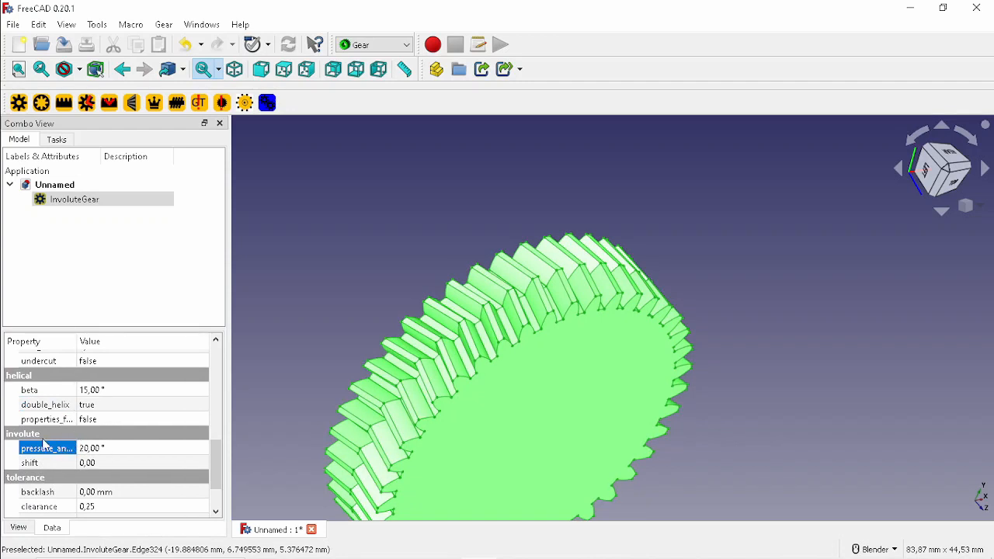
{"action": "middle_click_drag", "start_coordinate": [371, 351], "coordinate": [373, 316], "text": "shift"}
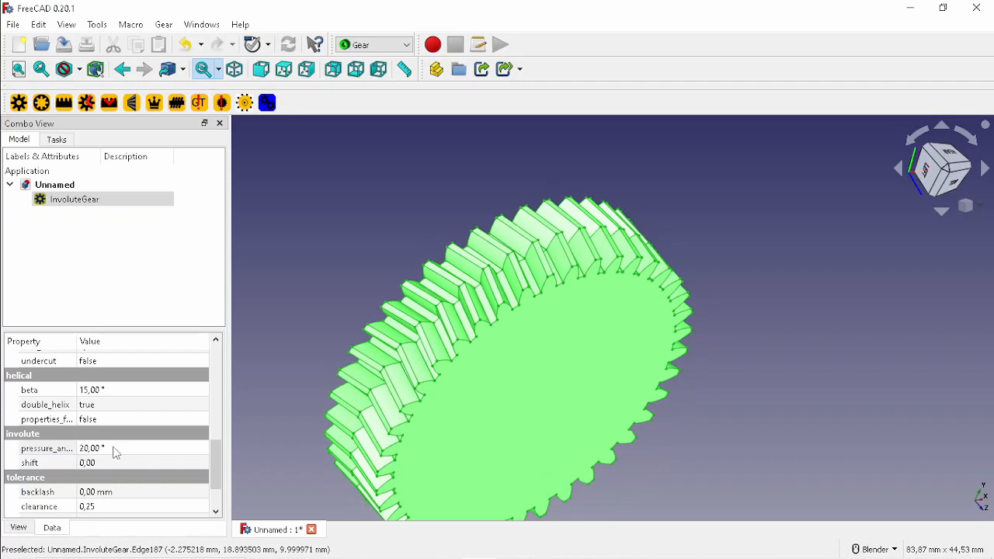
{"action": "scroll", "coordinate": [524, 303], "scroll_direction": "up", "scroll_amount": 4}
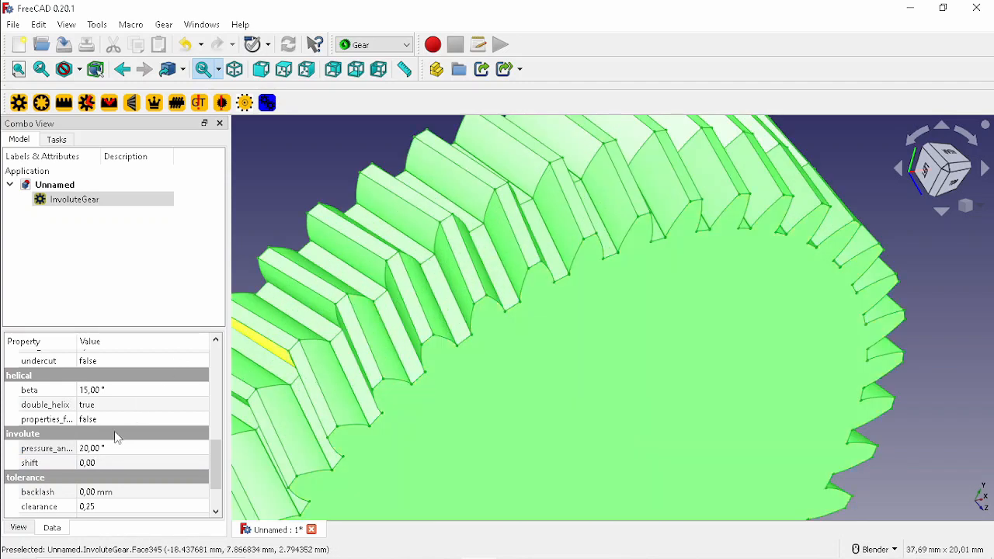
{"action": "left_click", "coordinate": [107, 405]}
{"action": "left_click", "coordinate": [108, 420]}
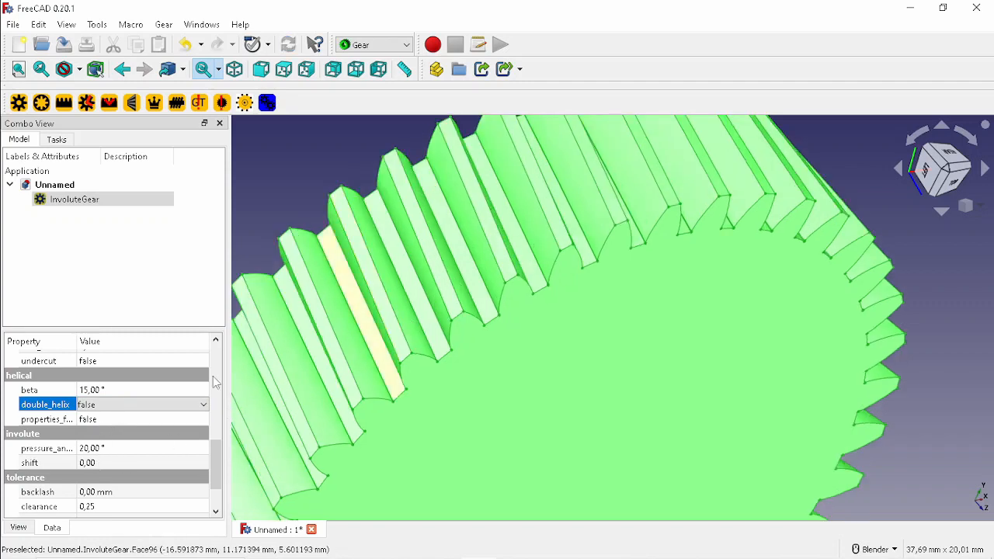
- Try a pressure angle of 18° on the gear and inspect the tooth roots up close
{"action": "left_click", "coordinate": [129, 448]}
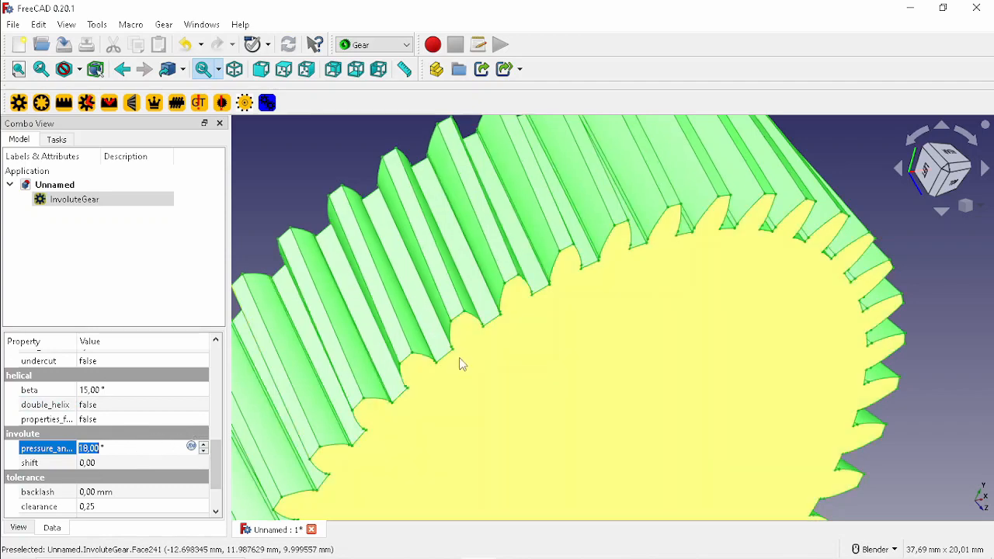
{"action": "scroll", "coordinate": [463, 356], "scroll_direction": "up", "scroll_amount": 5}
{"action": "scroll", "coordinate": [462, 355], "scroll_direction": "up", "scroll_amount": 6}
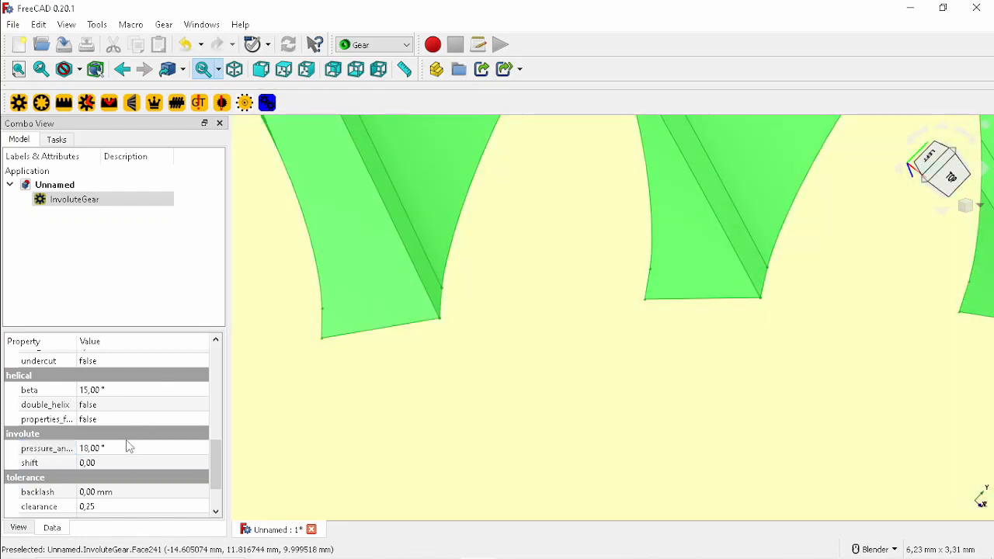
- Try a pressure angle of 22° and compare the shape of the tooth flanks
{"action": "left_click", "coordinate": [126, 448]}
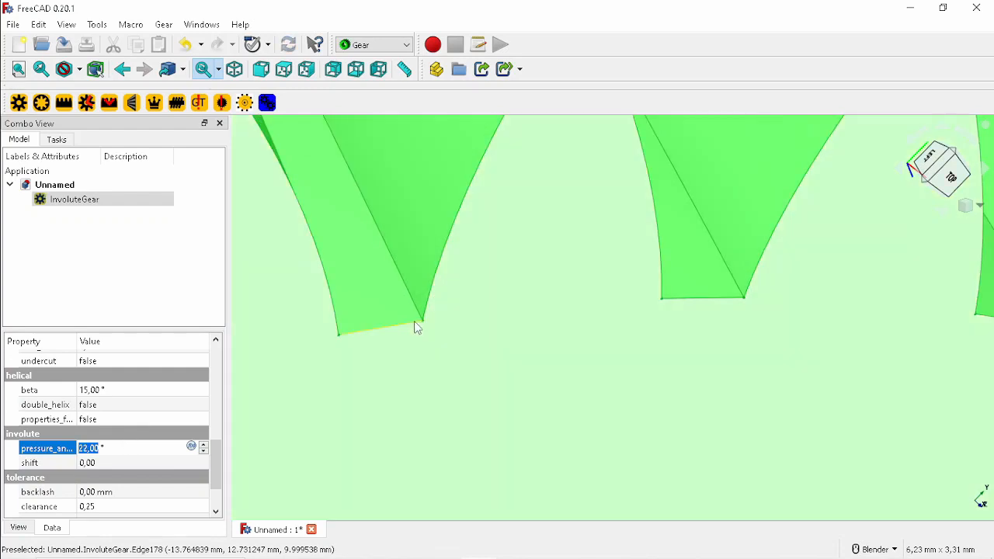
{"action": "scroll", "coordinate": [420, 324], "scroll_direction": "down", "scroll_amount": 3}
{"action": "middle_click_drag", "start_coordinate": [426, 315], "coordinate": [439, 325]}
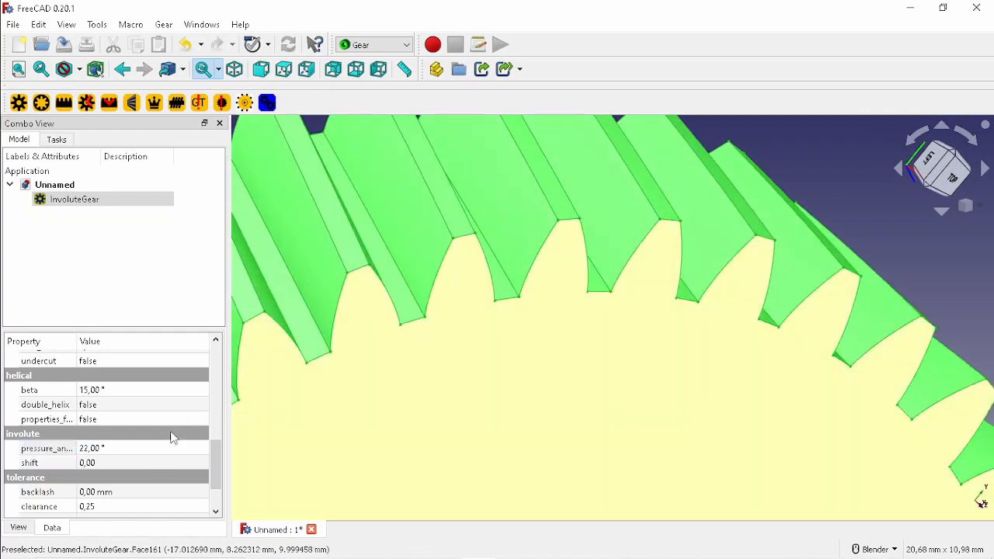
- Set the gear's pressure angle back to 20° and check a tooth root up close
{"action": "left_click", "coordinate": [155, 450]}
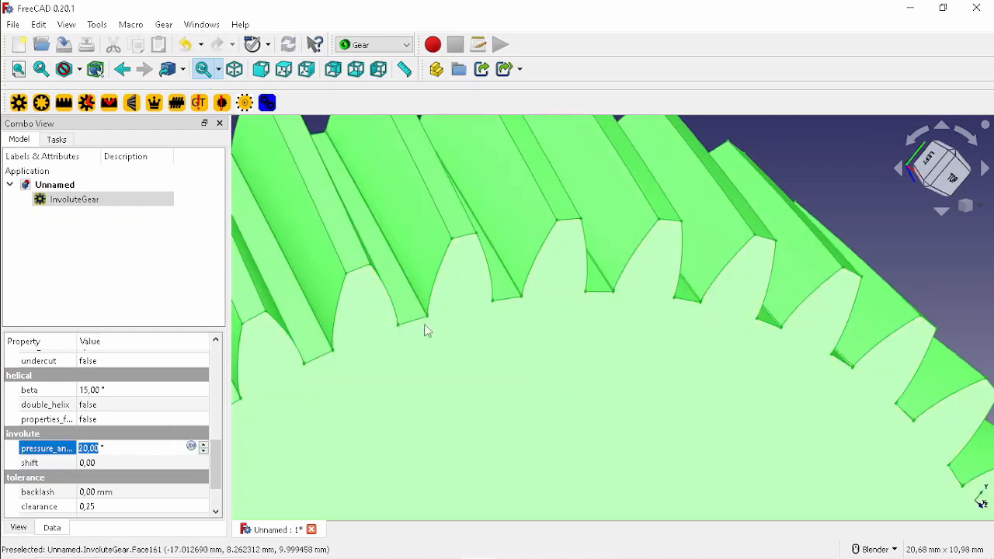
{"action": "key", "text": "Return"}
{"action": "scroll", "coordinate": [438, 321], "scroll_direction": "up", "scroll_amount": 5}
{"action": "scroll", "coordinate": [437, 321], "scroll_direction": "up", "scroll_amount": 3}
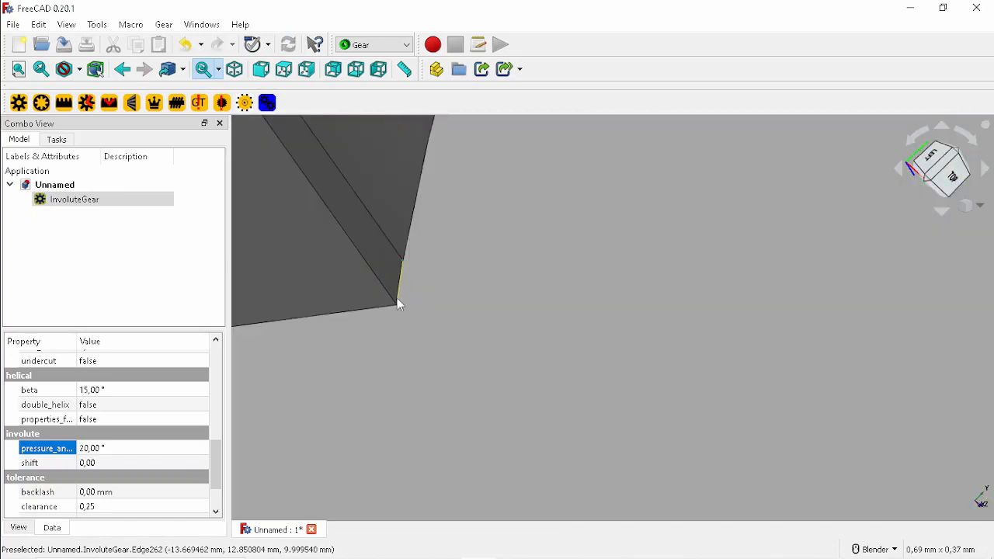
{"action": "scroll", "coordinate": [437, 281], "scroll_direction": "down", "scroll_amount": 3}
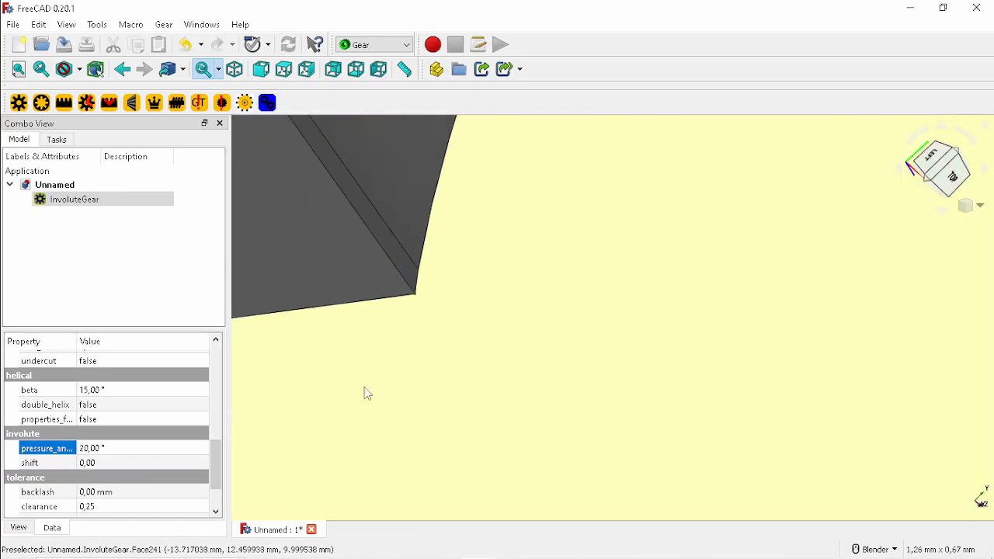
{"action": "scroll", "coordinate": [510, 306], "scroll_direction": "down", "scroll_amount": 6}
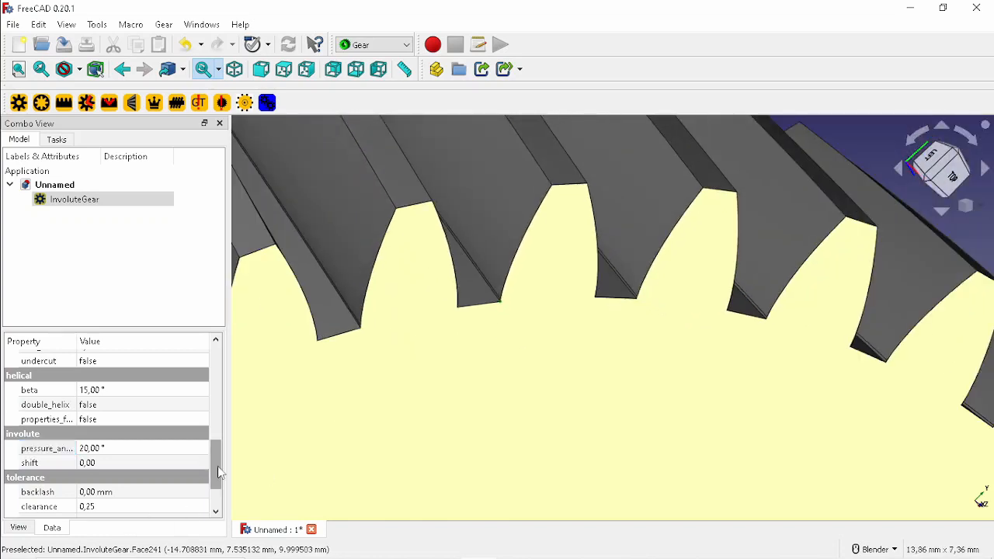
- Try a backlash of 0.5 mm in the gear's tolerance properties and inspect the tooth thickness
{"action": "scroll", "coordinate": [218, 466], "scroll_direction": "down", "scroll_amount": 2}
{"action": "left_click", "coordinate": [173, 440]}
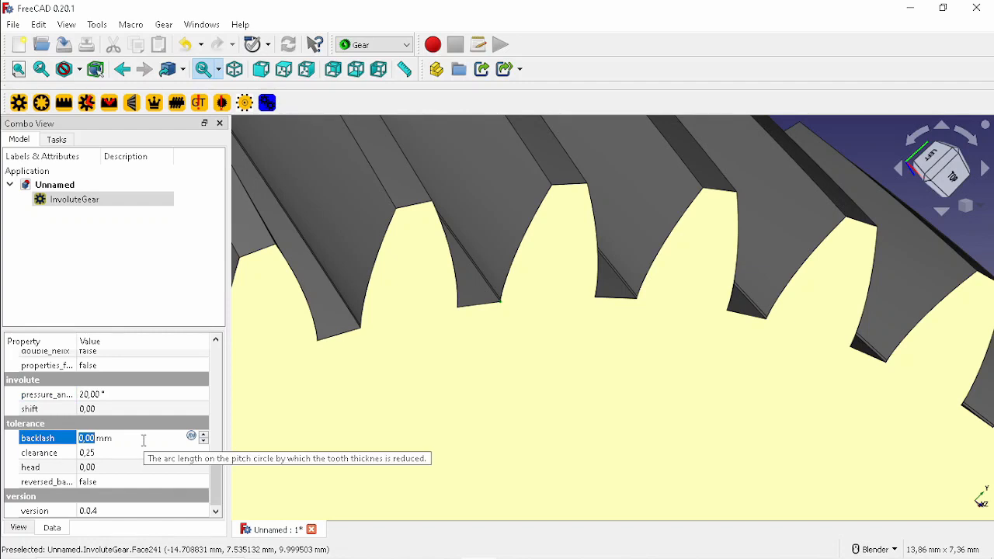
{"action": "type", "text": "0"}
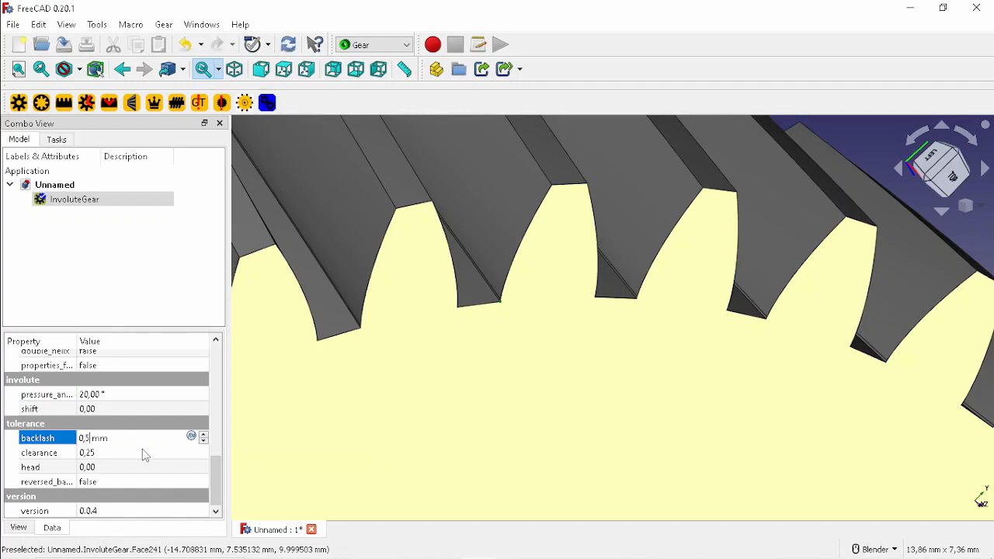
{"action": "key", "text": "Tab"}
{"action": "scroll", "coordinate": [445, 305], "scroll_direction": "down", "scroll_amount": 3}
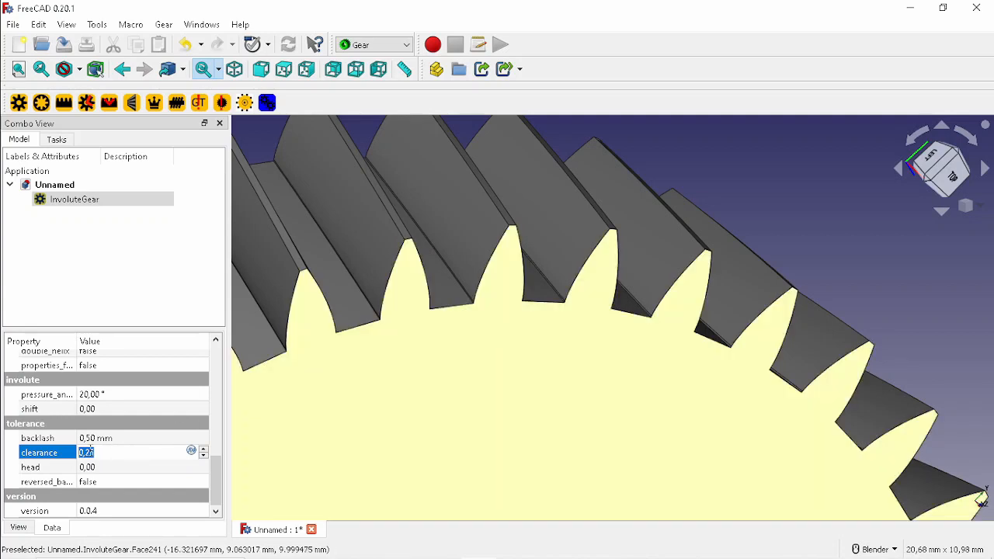
- Reset the gear's backlash to 0 mm and set its clearance to 0.15
{"action": "left_click", "coordinate": [137, 437]}
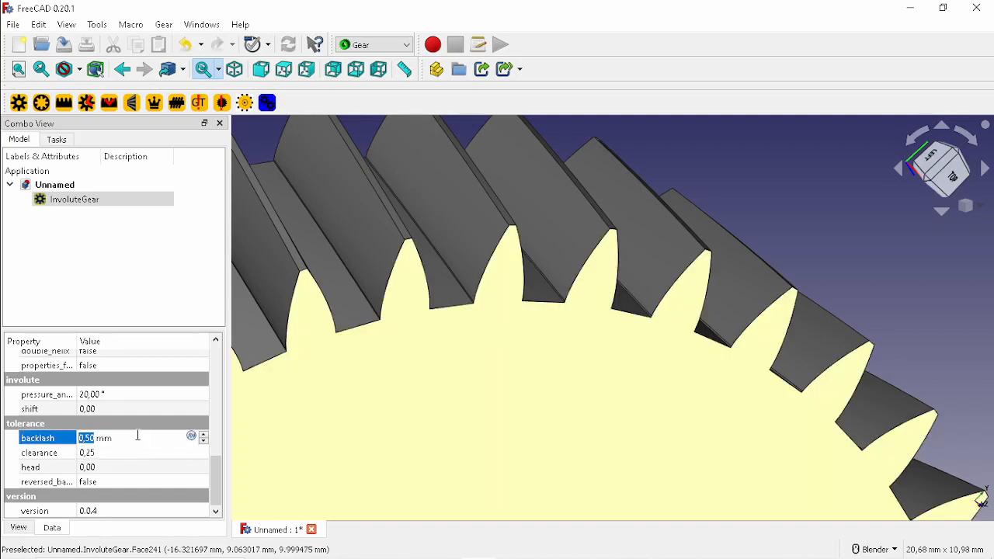
{"action": "type", "text": "0"}
{"action": "left_click", "coordinate": [113, 449]}
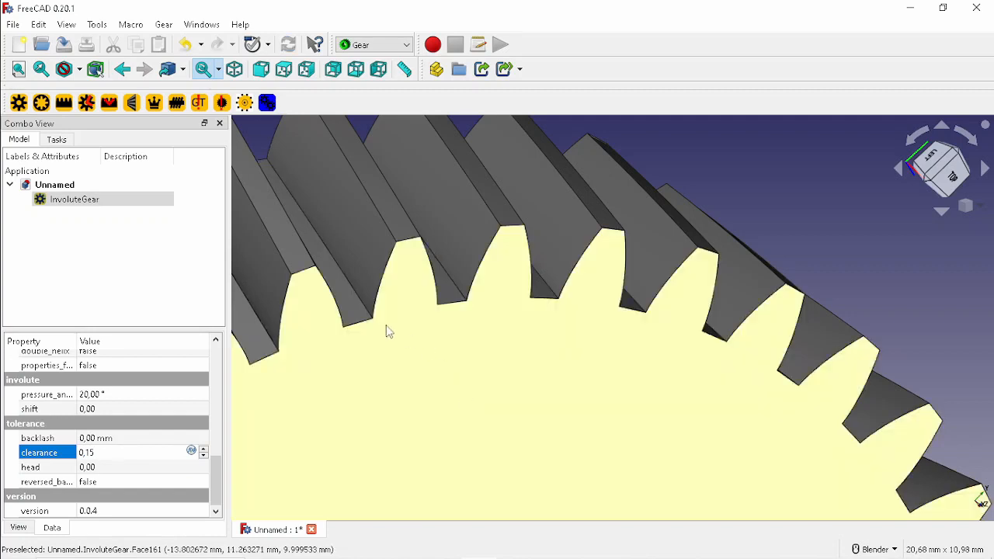
{"action": "scroll", "coordinate": [359, 338], "scroll_direction": "up", "scroll_amount": 4}
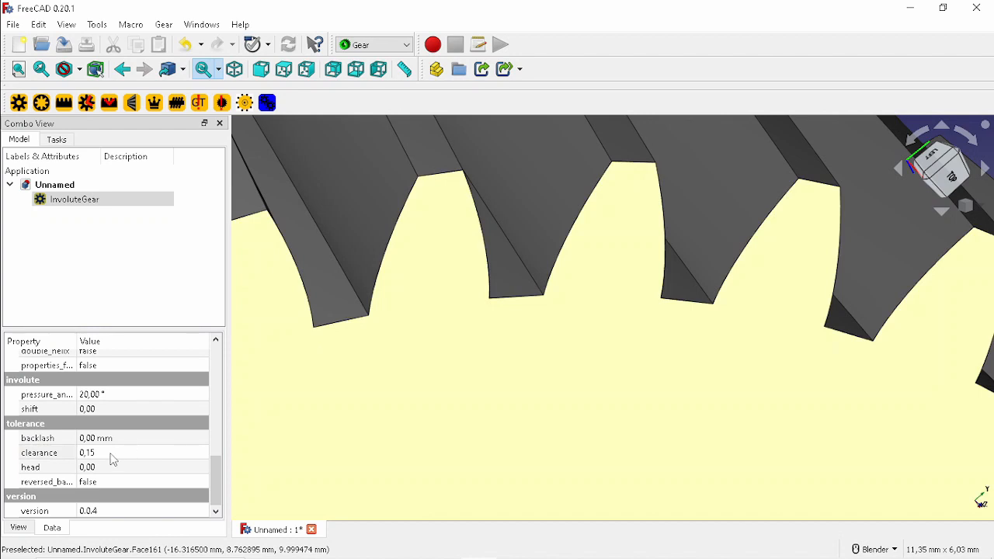
- Set the gear's clearance back to 0.25
{"action": "left_click", "coordinate": [114, 460]}
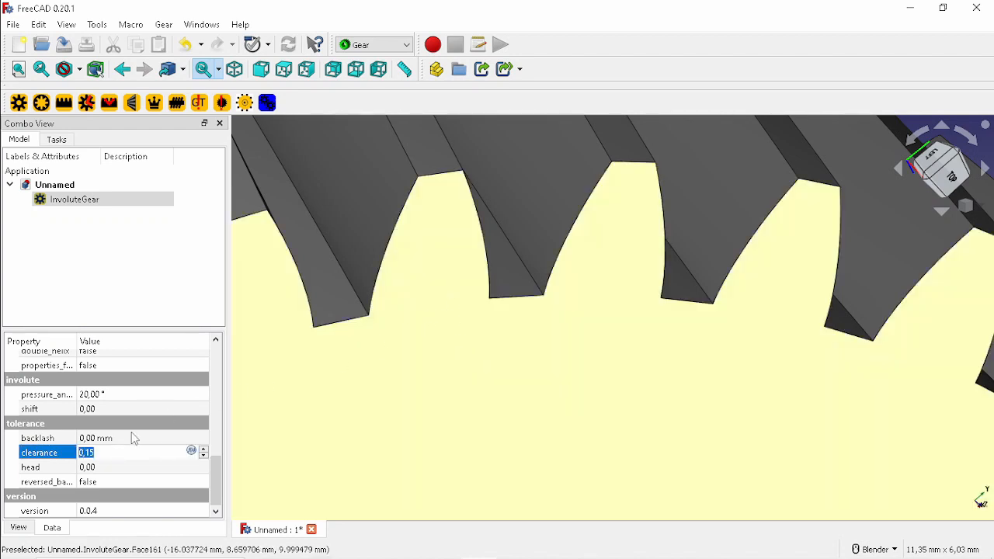
{"action": "type", "text": "0,25"}
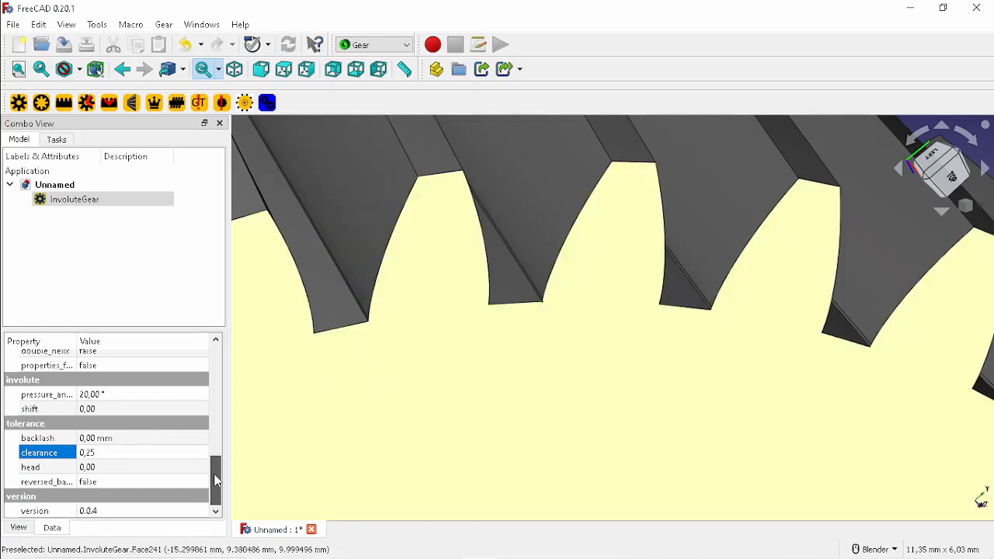
- Review the involute gear once more as a whole and delete it from the document
{"action": "left_click_drag", "start_coordinate": [215, 482], "coordinate": [224, 362]}
{"action": "scroll", "coordinate": [440, 364], "scroll_direction": "down", "scroll_amount": 8}
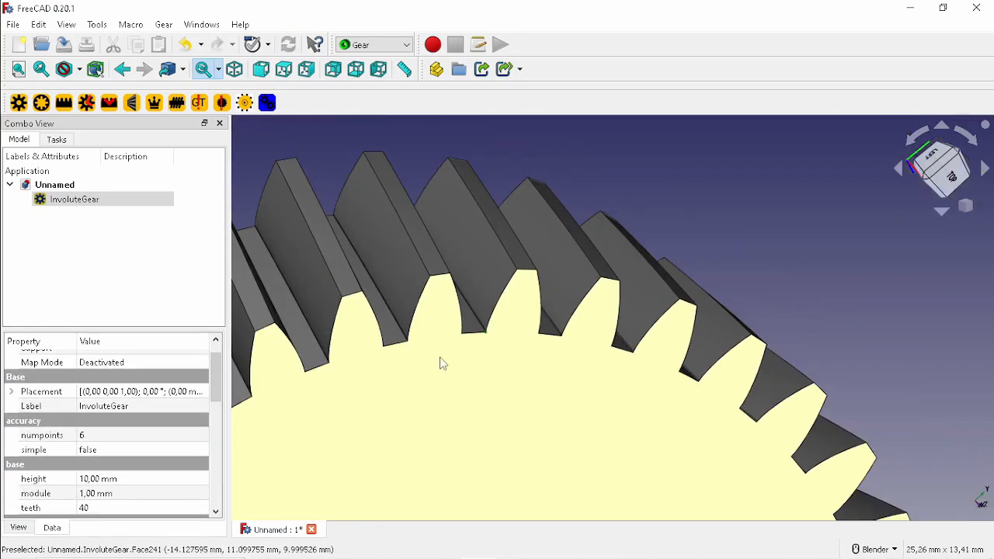
{"action": "middle_click_drag", "start_coordinate": [440, 434], "coordinate": [577, 280]}
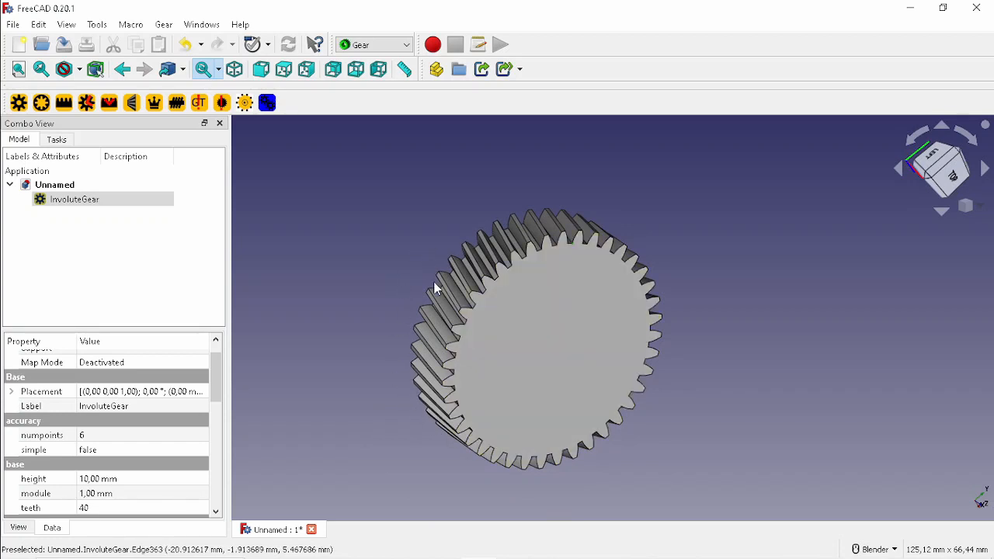
{"action": "left_click", "coordinate": [397, 281]}
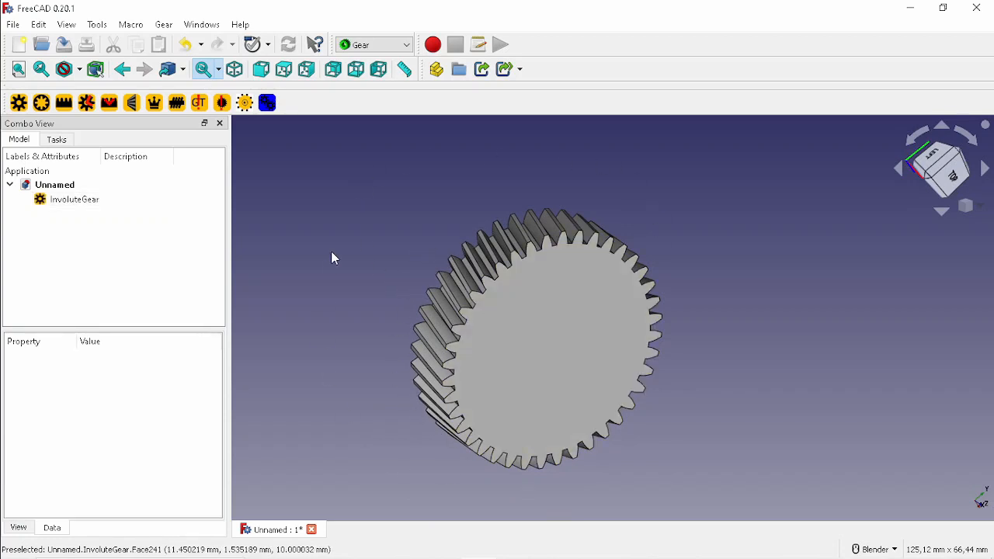
{"action": "left_click", "coordinate": [80, 203]}
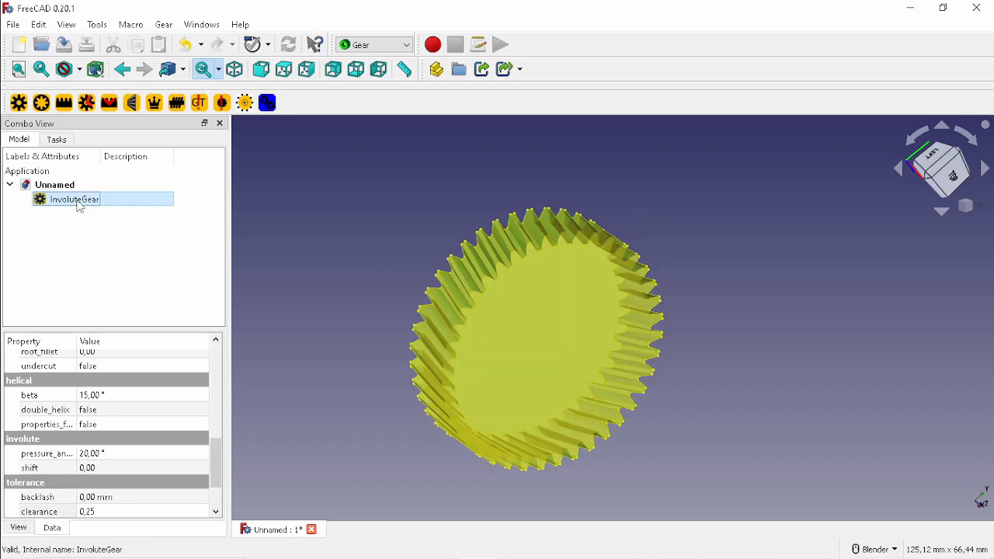
{"action": "key", "text": "Delete"}
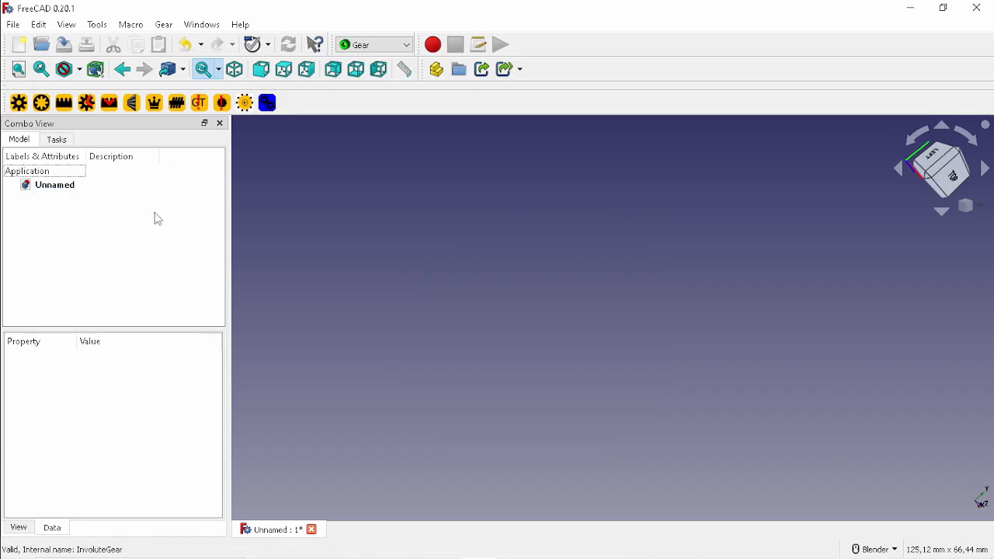
- Create an internal involute gear and review its properties and inner teeth
{"action": "left_click", "coordinate": [44, 103]}
{"action": "middle_click_drag", "start_coordinate": [548, 313], "coordinate": [613, 284]}
{"action": "left_click", "coordinate": [72, 201]}
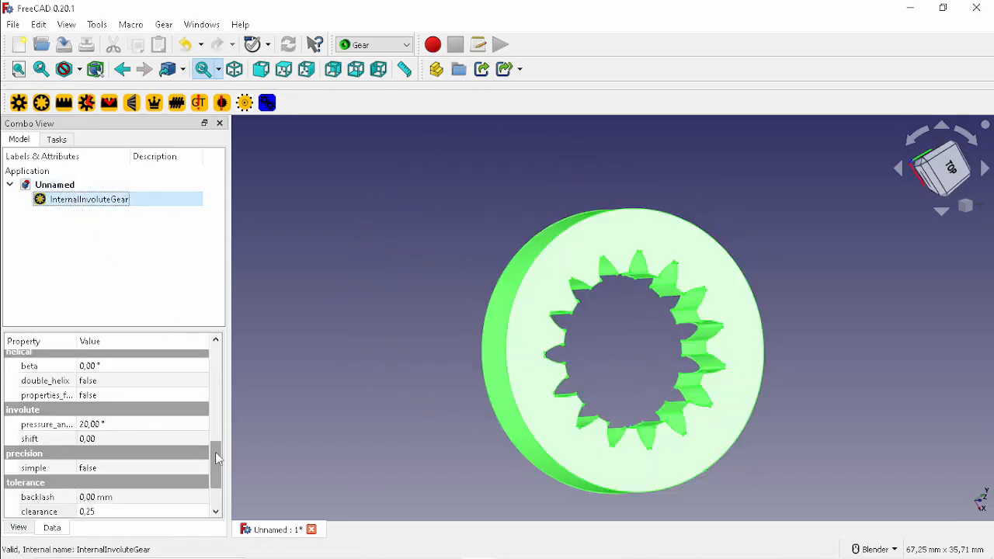
{"action": "left_click_drag", "start_coordinate": [218, 474], "coordinate": [221, 411]}
{"action": "left_click", "coordinate": [356, 332]}
{"action": "mouse_move", "coordinate": [470, 316]}
{"action": "middle_mouse_down"}
{"action": "mouse_move", "coordinate": [559, 304]}
{"action": "mouse_move", "coordinate": [553, 316]}
{"action": "mouse_move", "coordinate": [474, 303]}
{"action": "middle_mouse_up"}
{"action": "mouse_move", "coordinate": [505, 250]}
{"action": "middle_mouse_down"}
{"action": "mouse_move", "coordinate": [544, 249]}
{"action": "mouse_move", "coordinate": [506, 256]}
{"action": "middle_mouse_up"}
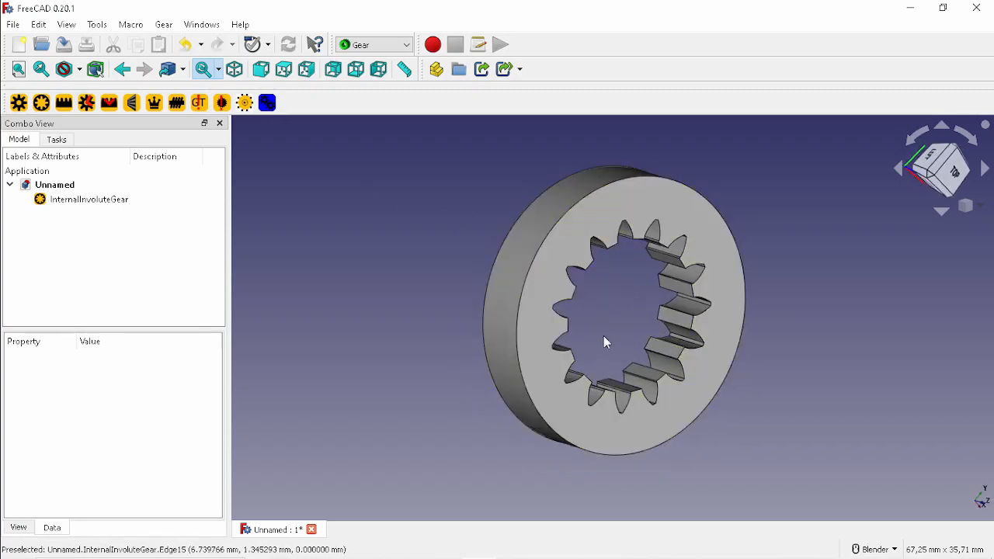
- Delete the internal involute gear and create an involute rack in its place
{"action": "left_click", "coordinate": [105, 205]}
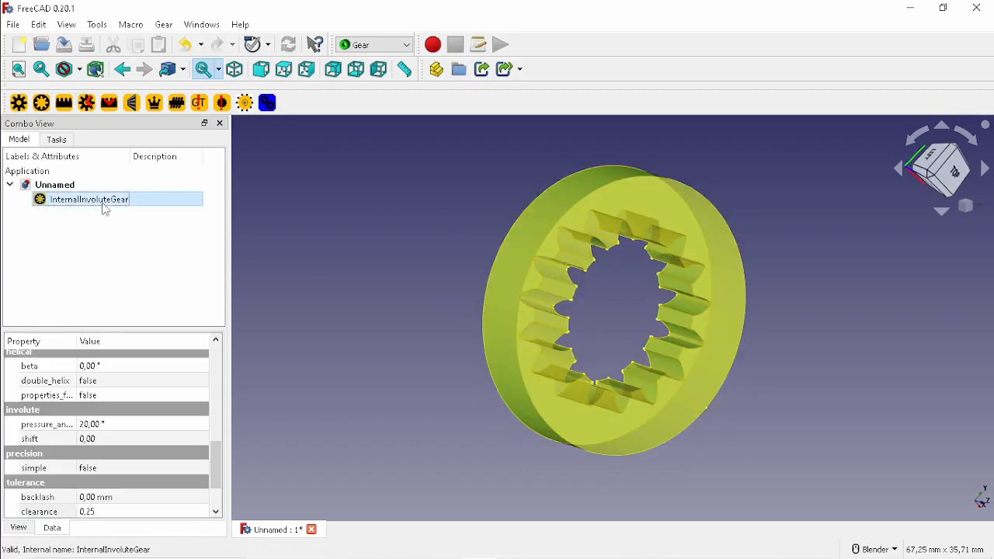
{"action": "key", "text": "Delete"}
{"action": "left_click", "coordinate": [63, 103]}
{"action": "middle_click_drag", "start_coordinate": [559, 334], "coordinate": [598, 334]}
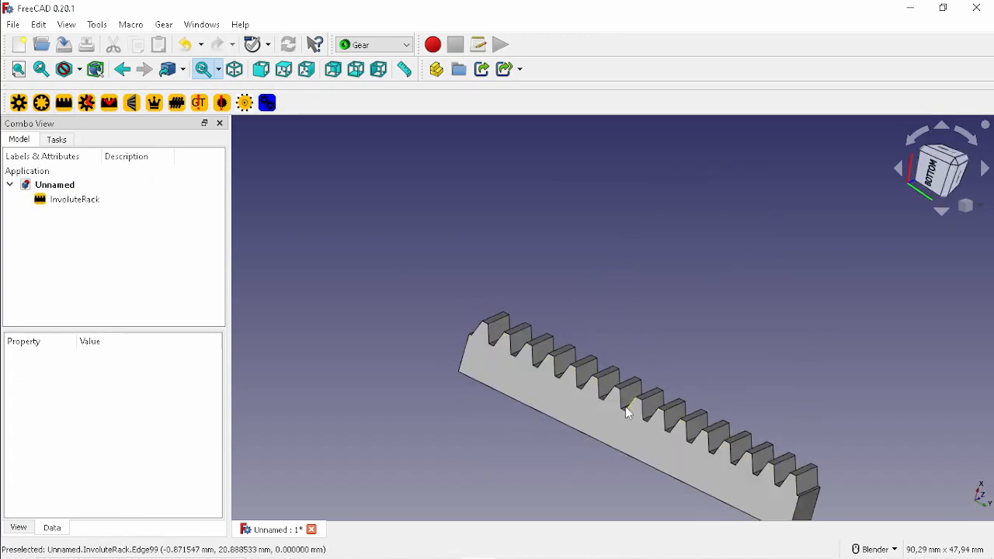
{"action": "scroll", "coordinate": [629, 413], "scroll_direction": "down", "scroll_amount": 2}
{"action": "middle_click_drag", "start_coordinate": [674, 445], "coordinate": [618, 378], "text": "shift"}
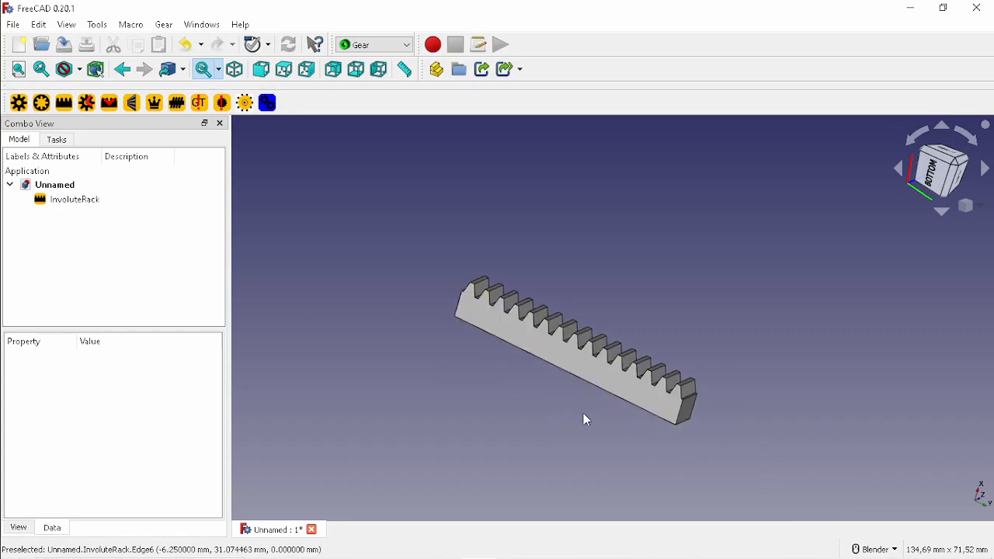
{"action": "middle_click_drag", "start_coordinate": [588, 347], "coordinate": [550, 337]}
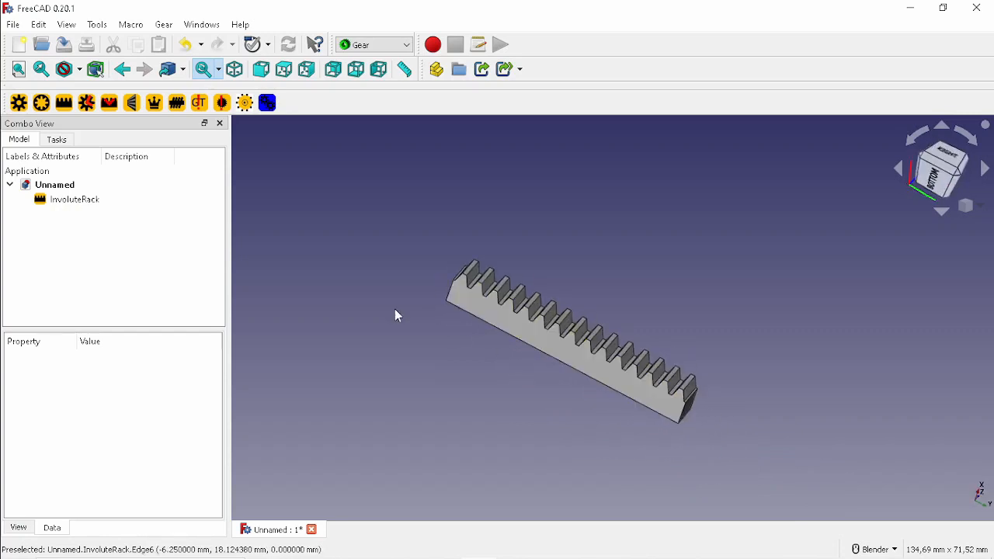
- Hide the involute rack, create a cycloid gear and inspect its tooth profile up close
{"action": "left_click", "coordinate": [74, 206]}
{"action": "key", "text": "space"}
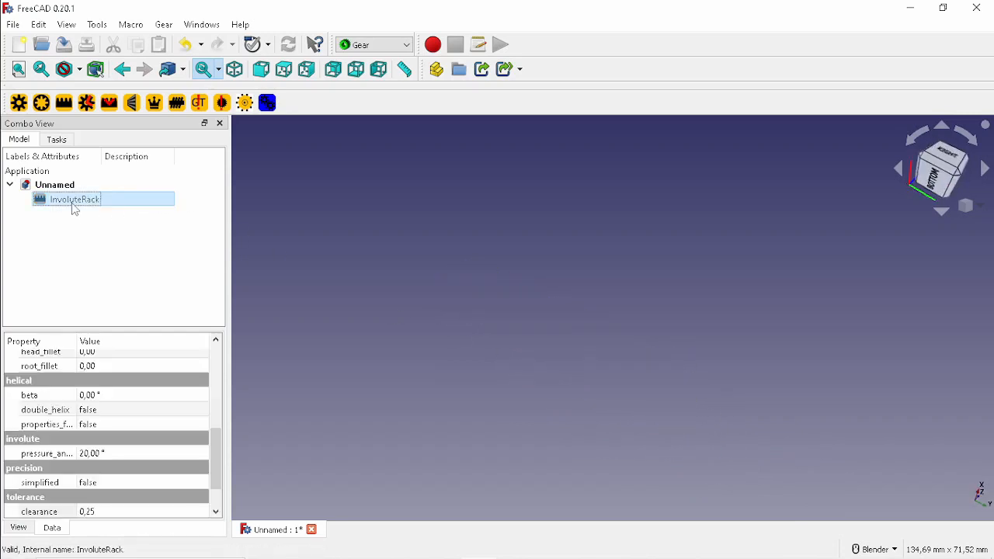
{"action": "left_click", "coordinate": [88, 105]}
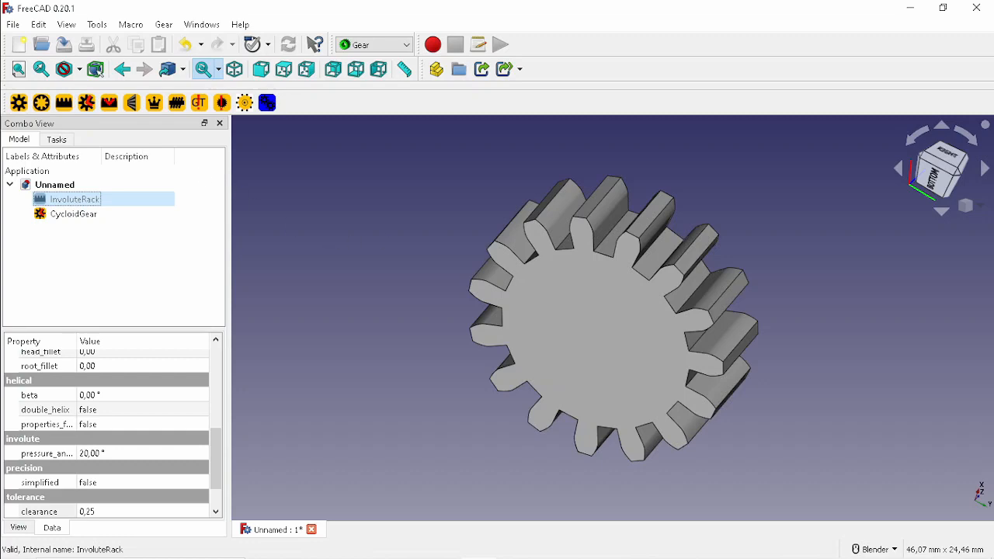
{"action": "middle_click_drag", "start_coordinate": [586, 285], "coordinate": [626, 251]}
{"action": "scroll", "coordinate": [573, 244], "scroll_direction": "up", "scroll_amount": 5}
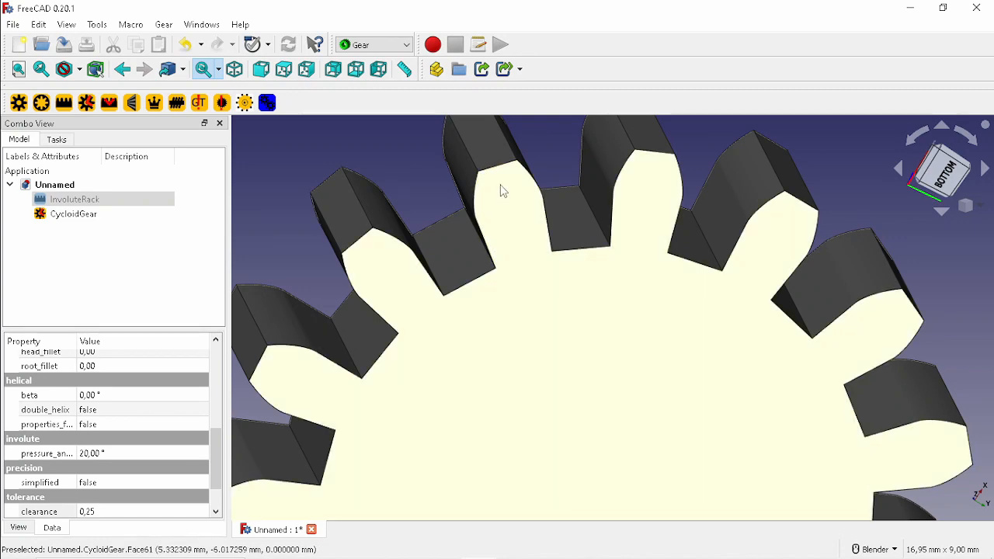
{"action": "scroll", "coordinate": [503, 192], "scroll_direction": "down", "scroll_amount": 3}
{"action": "middle_click_drag", "start_coordinate": [506, 195], "coordinate": [449, 218]}
- Hide the cycloid gear, create a bevel gear and review its shape and parameters
{"action": "left_click", "coordinate": [73, 218]}
{"action": "key", "text": "space"}
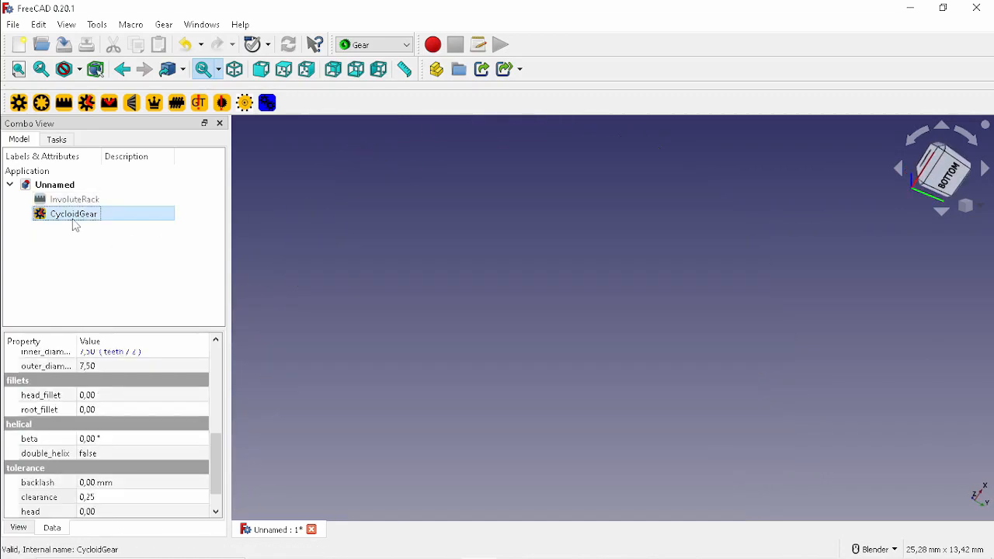
{"action": "left_click", "coordinate": [133, 104]}
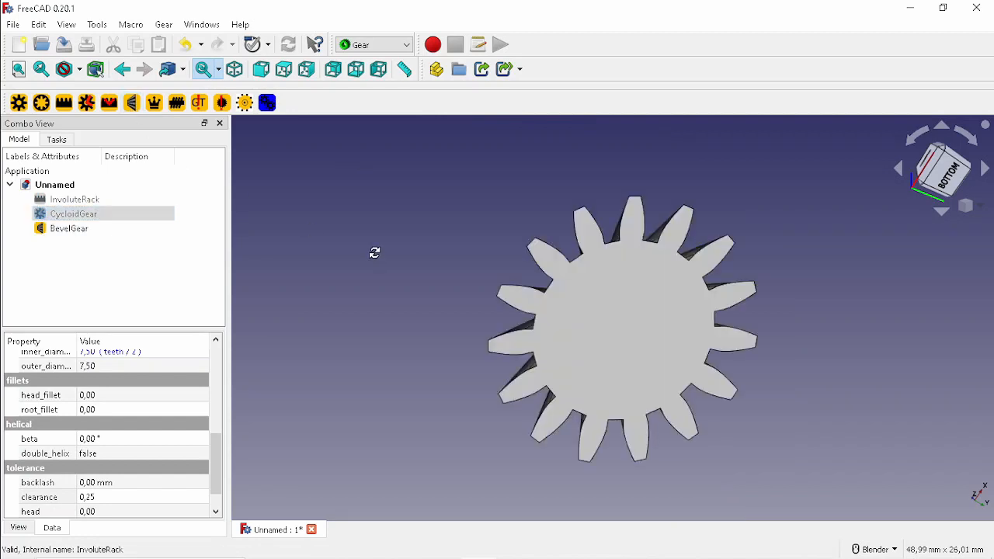
{"action": "middle_click_drag", "start_coordinate": [375, 251], "coordinate": [488, 295]}
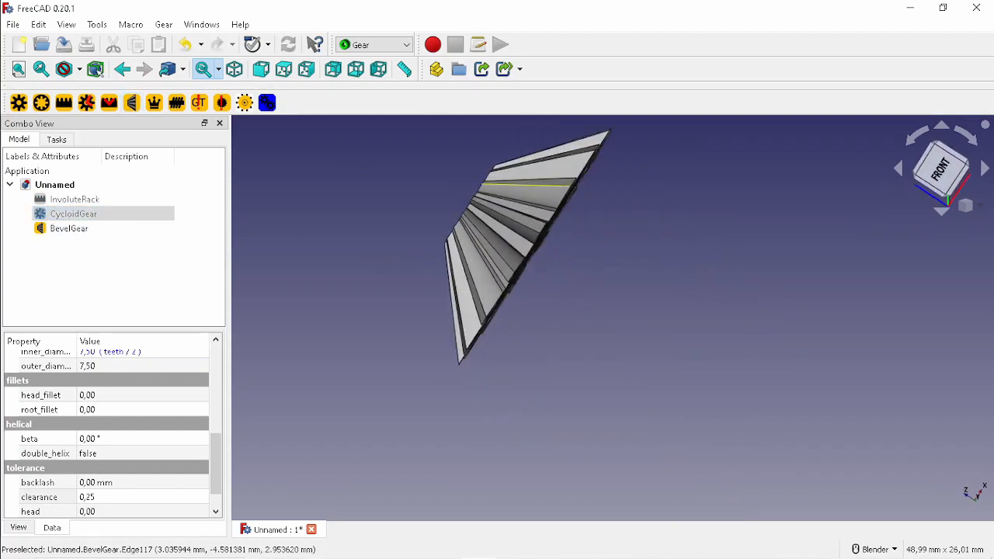
{"action": "middle_click_drag", "start_coordinate": [510, 228], "coordinate": [409, 285]}
{"action": "left_click", "coordinate": [441, 287]}
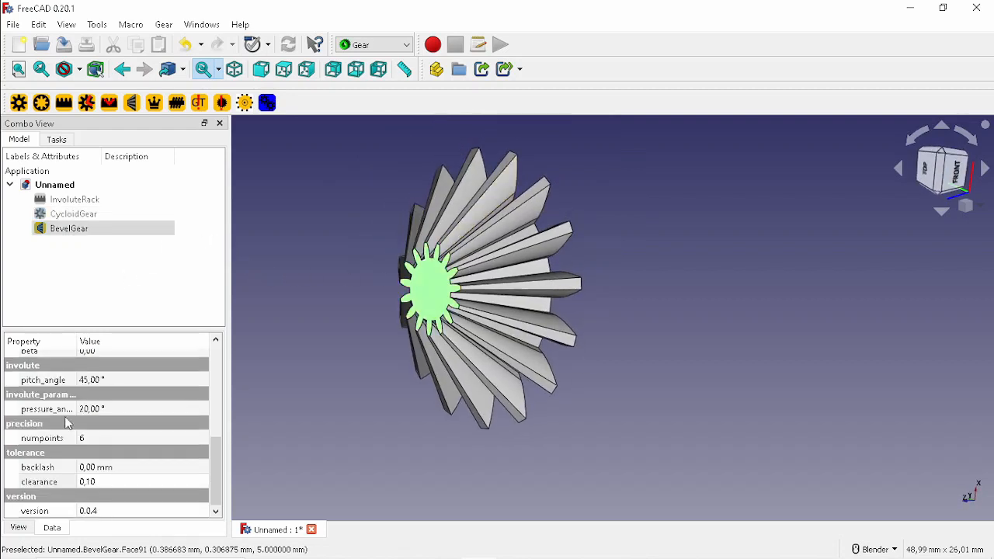
{"action": "left_click_drag", "start_coordinate": [223, 454], "coordinate": [227, 411]}
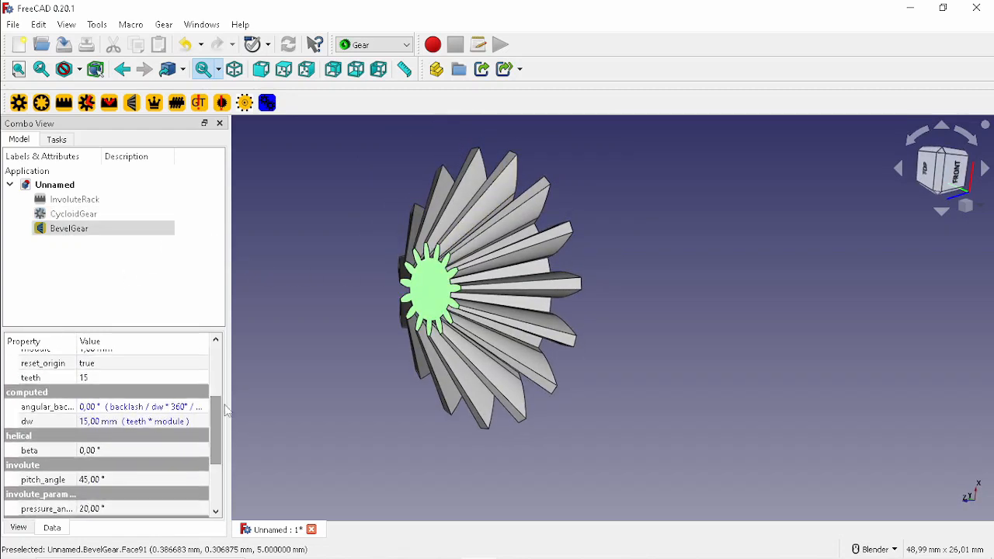
{"action": "middle_click_drag", "start_coordinate": [403, 315], "coordinate": [449, 214]}
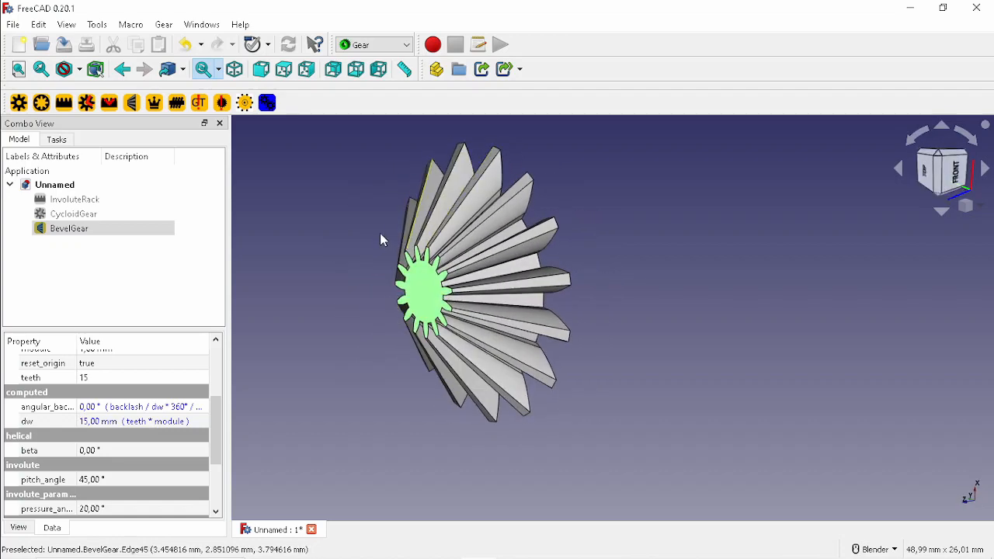
- Hide the bevel gear and create a crown gear, viewing the ring from several sides
{"action": "left_click", "coordinate": [246, 224]}
{"action": "left_click", "coordinate": [66, 230]}
{"action": "key", "text": "space"}
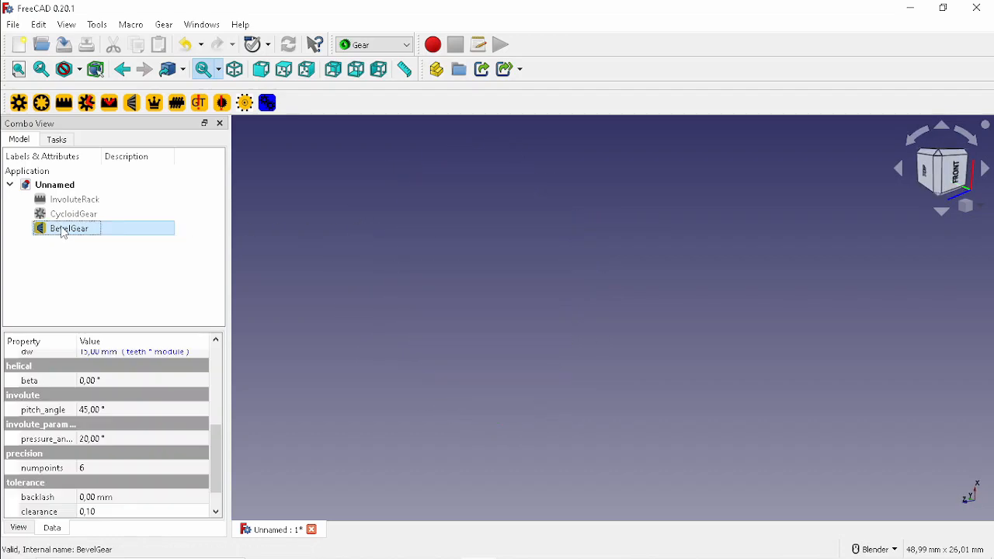
{"action": "left_click", "coordinate": [154, 103]}
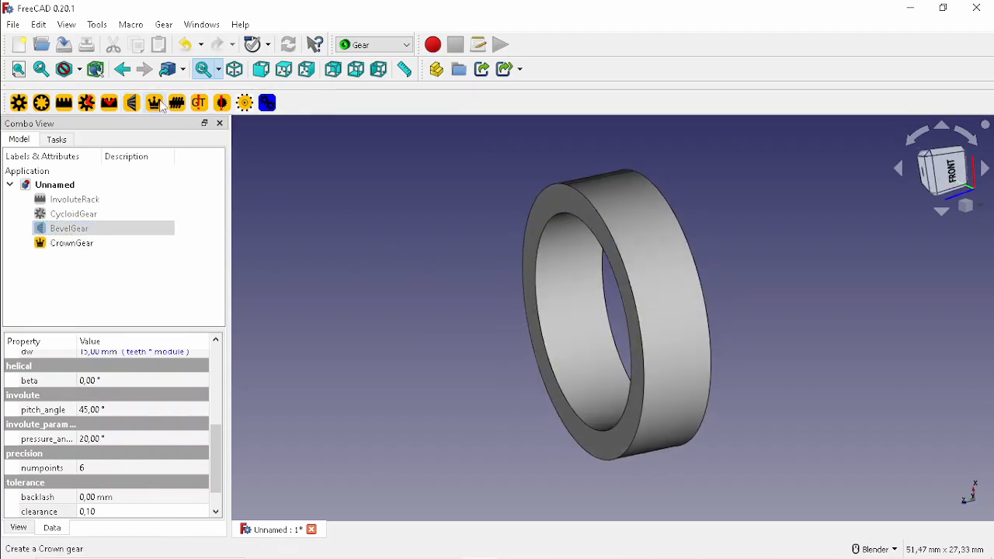
{"action": "middle_click_drag", "start_coordinate": [559, 295], "coordinate": [536, 252]}
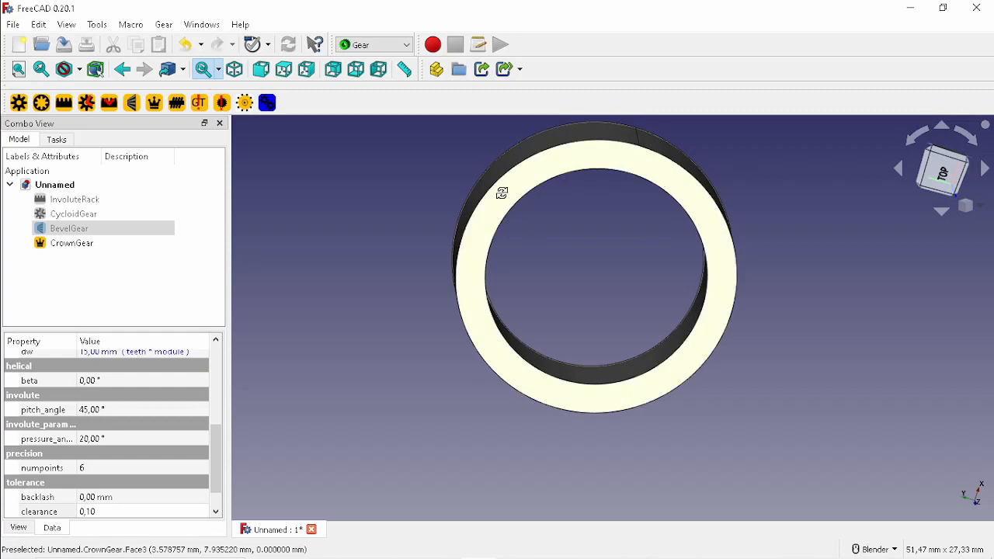
{"action": "middle_click_drag", "start_coordinate": [501, 192], "coordinate": [586, 194]}
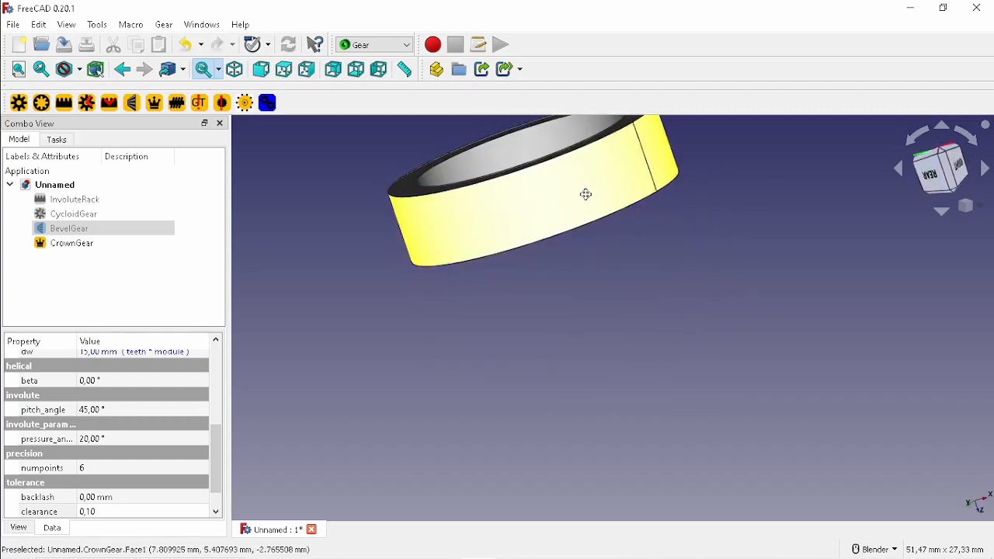
- Set the crown gear's preview mode to false in its accuracy properties and inspect the generated teeth
{"action": "left_click", "coordinate": [69, 245]}
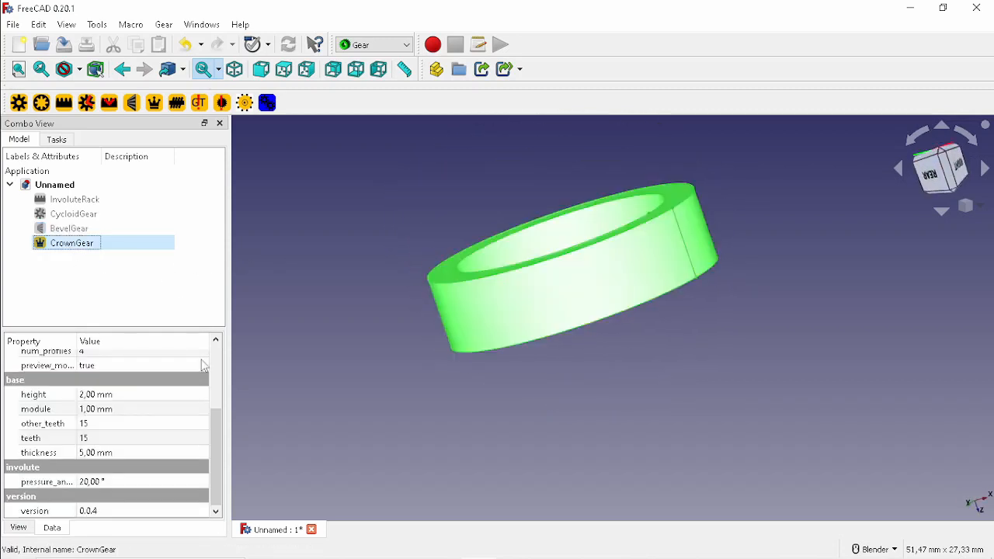
{"action": "left_click_drag", "start_coordinate": [216, 417], "coordinate": [213, 472]}
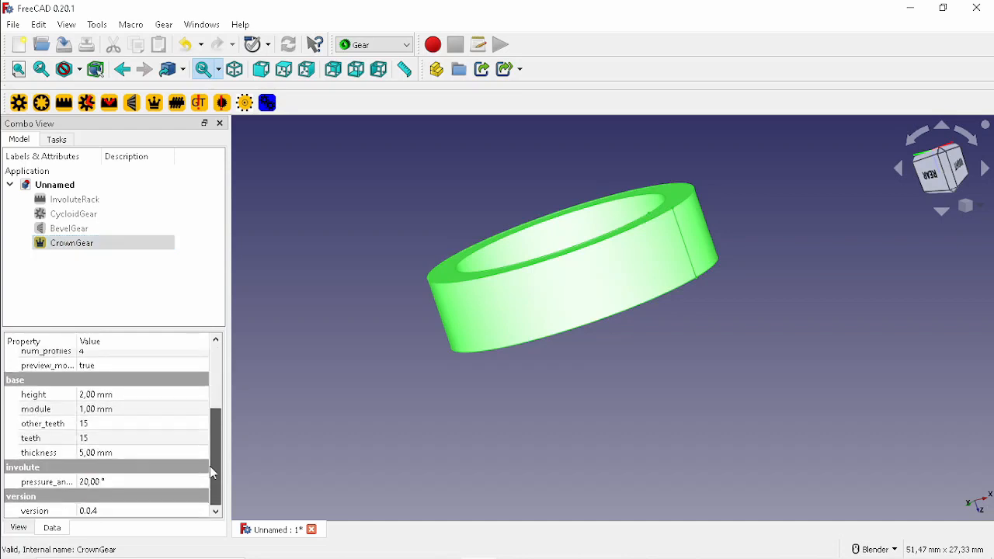
{"action": "scroll", "coordinate": [151, 432], "scroll_direction": "up", "scroll_amount": 3}
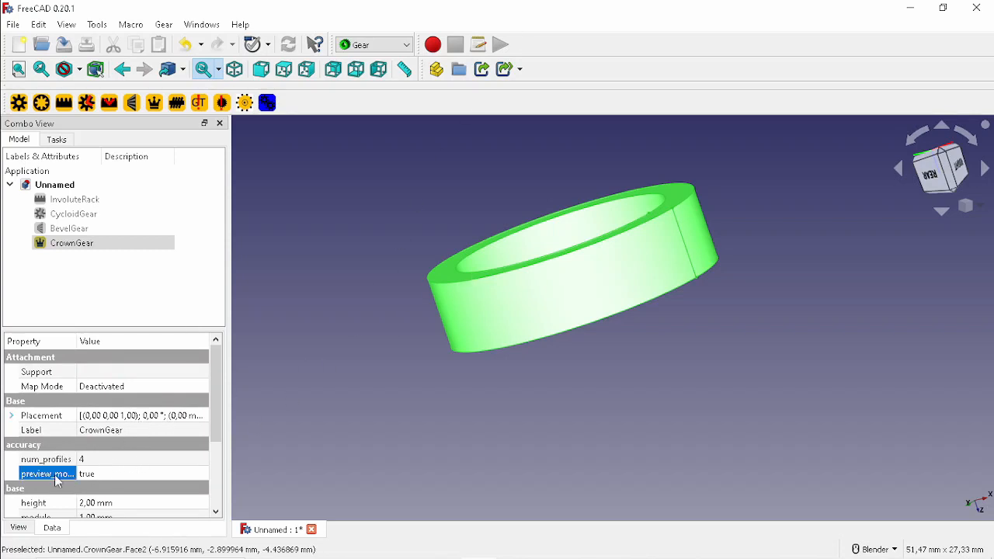
{"action": "left_click", "coordinate": [101, 476]}
{"action": "left_click", "coordinate": [101, 475]}
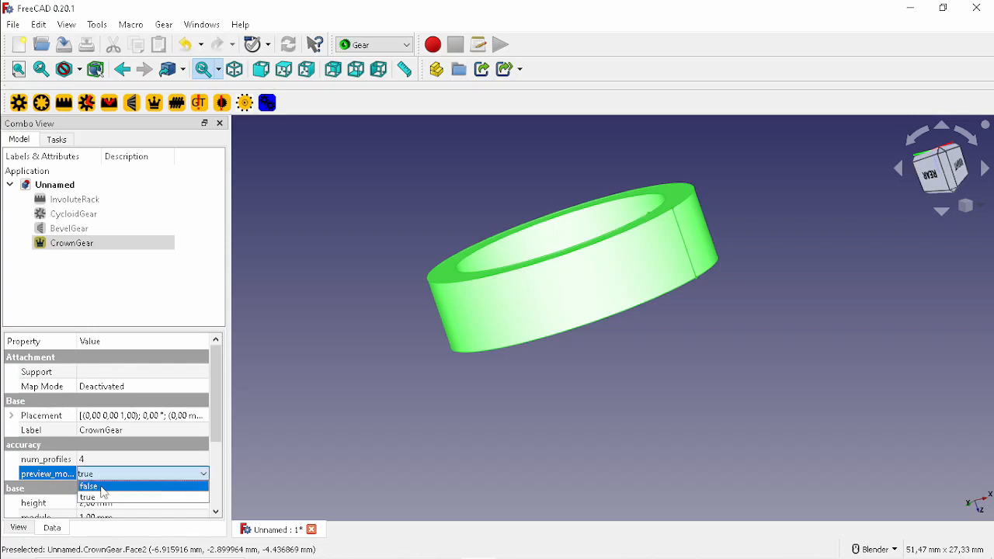
{"action": "left_click", "coordinate": [103, 492]}
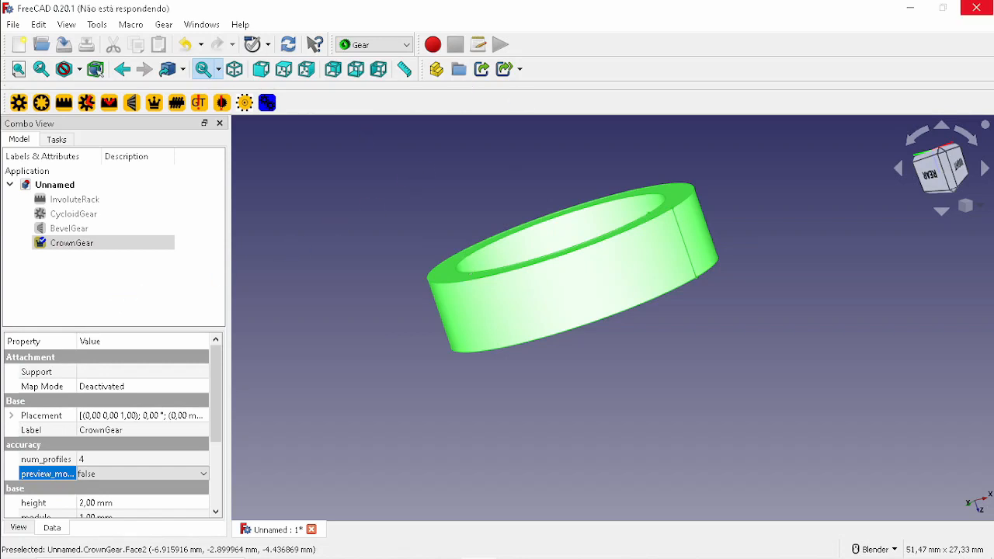
{"action": "middle_click_drag", "start_coordinate": [633, 366], "coordinate": [597, 319]}
{"action": "middle_click_drag", "start_coordinate": [493, 231], "coordinate": [414, 297]}
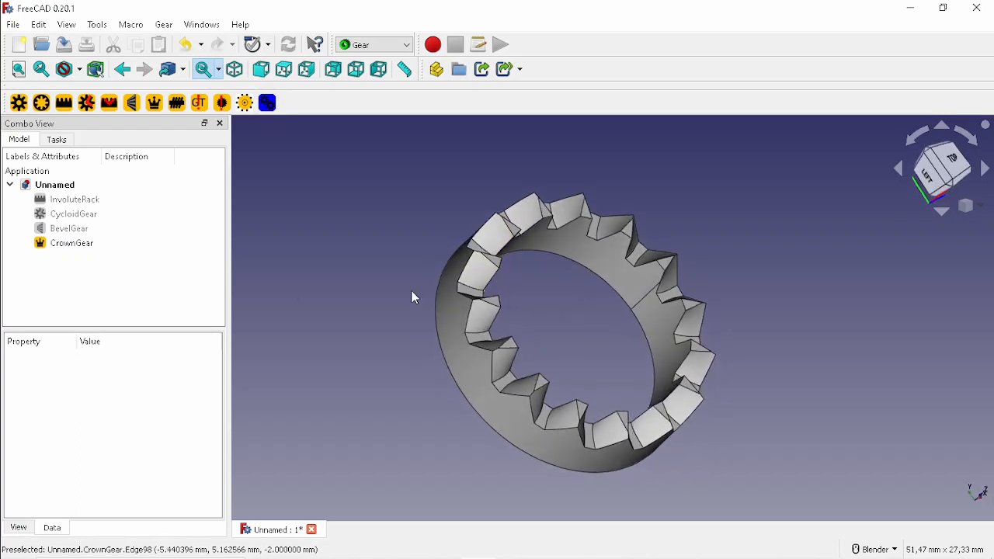
- Review the crown gear's base parameters and tooth shape, and hide the gear
{"action": "left_click", "coordinate": [74, 244]}
{"action": "middle_click_drag", "start_coordinate": [595, 357], "coordinate": [572, 293], "text": "shift"}
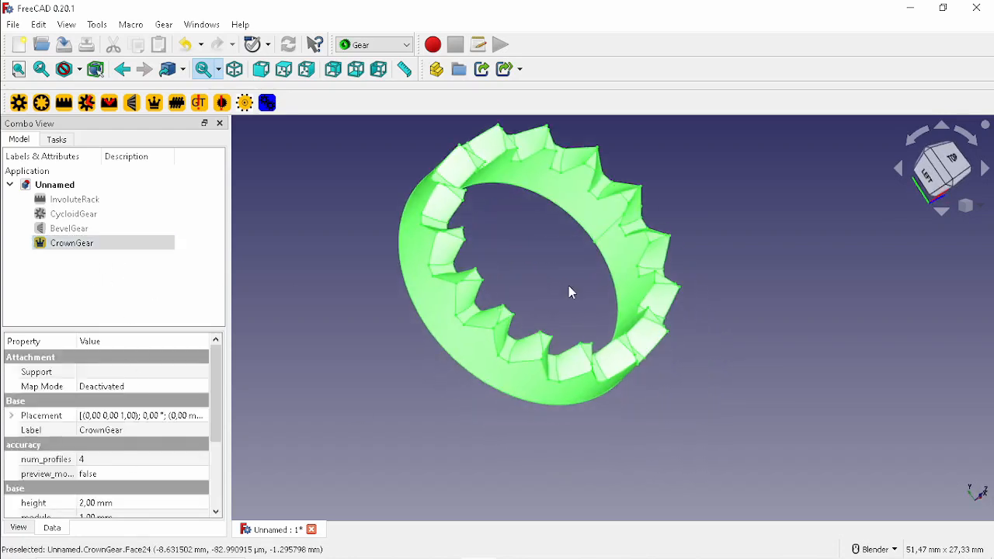
{"action": "scroll", "coordinate": [199, 445], "scroll_direction": "down", "scroll_amount": 3}
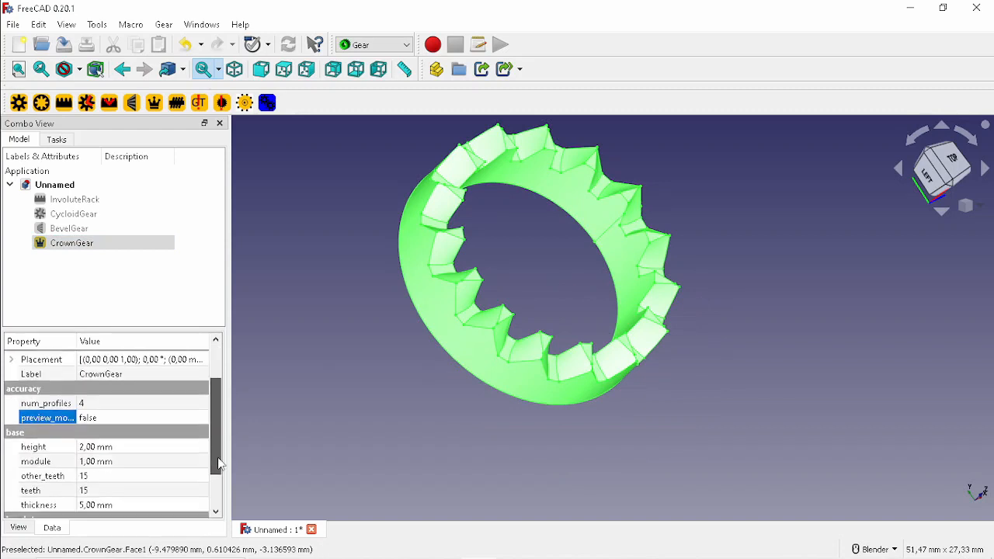
{"action": "left_click", "coordinate": [427, 412]}
{"action": "middle_click_drag", "start_coordinate": [581, 385], "coordinate": [466, 233]}
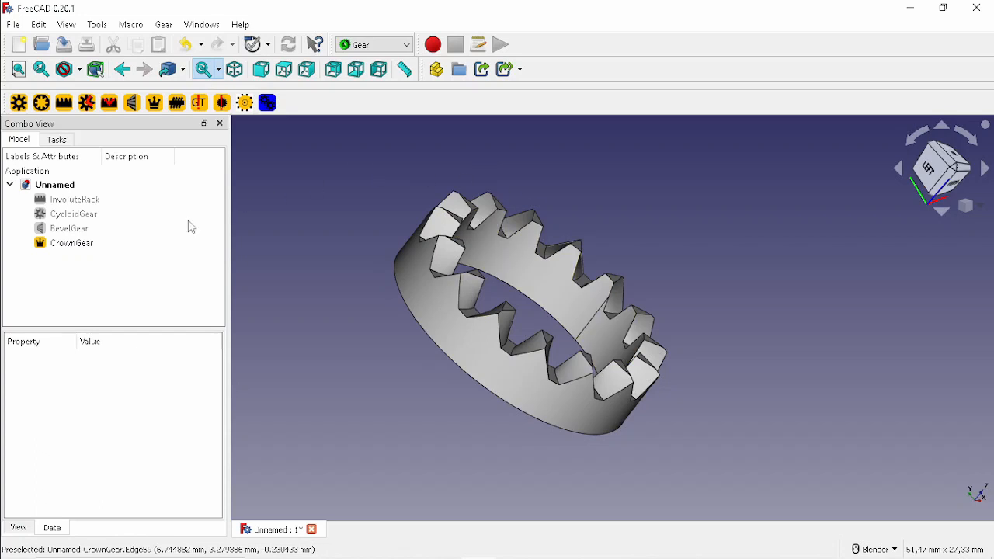
{"action": "left_click", "coordinate": [106, 273]}
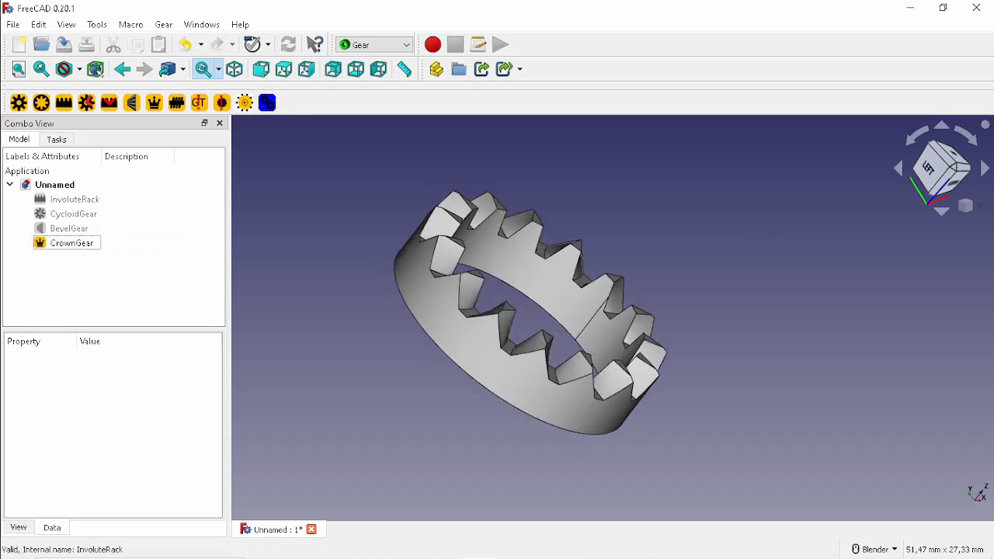
{"action": "key", "text": "space"}
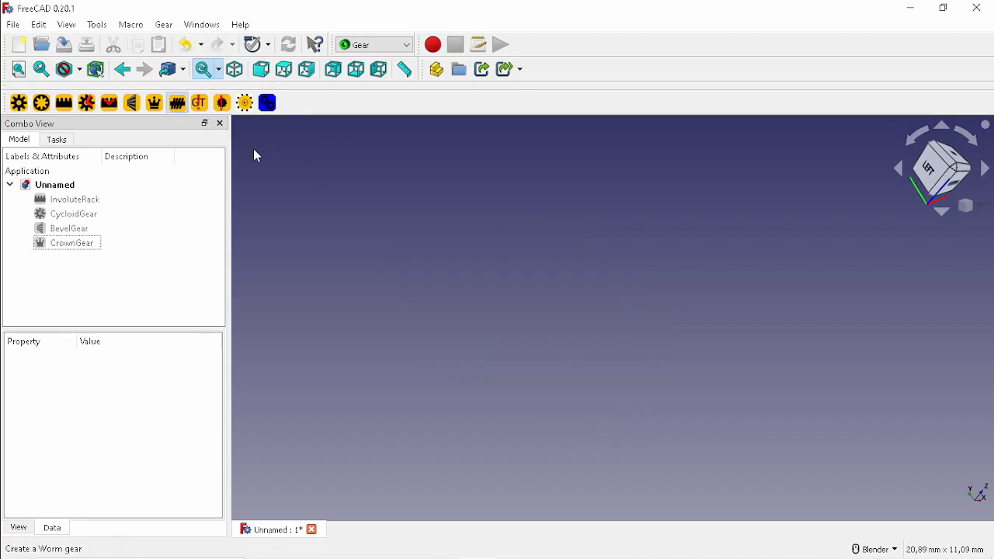
- Create a worm gear, set its height to 20 mm and inspect the helical teeth
{"action": "middle_click_drag", "start_coordinate": [505, 281], "coordinate": [505, 334]}
{"action": "left_click", "coordinate": [394, 324]}
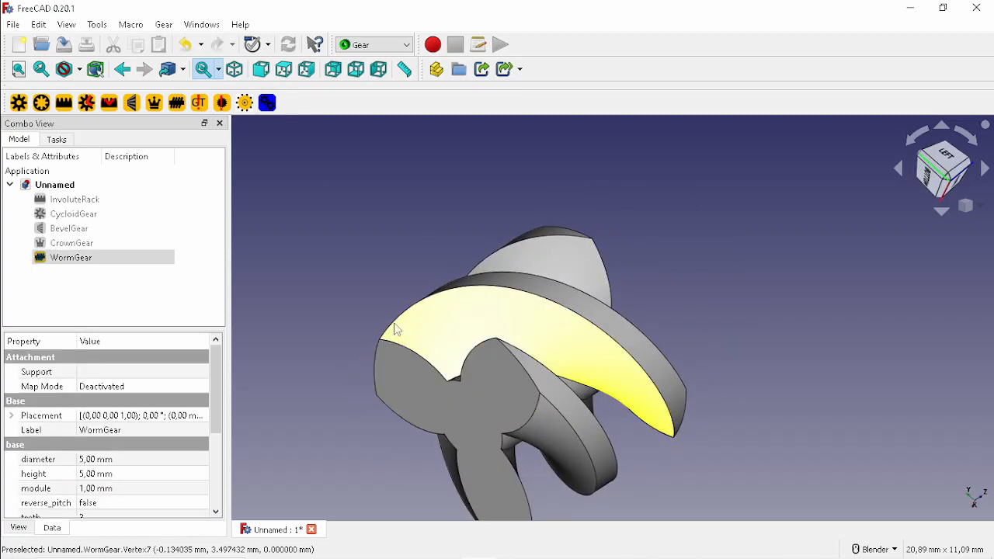
{"action": "left_click", "coordinate": [164, 474]}
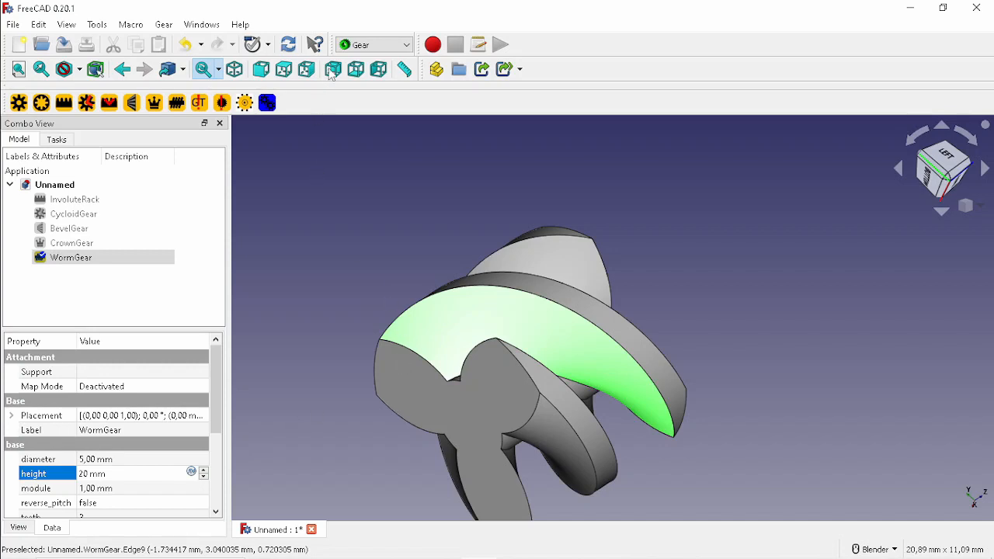
{"action": "left_click", "coordinate": [347, 227]}
{"action": "scroll", "coordinate": [482, 244], "scroll_direction": "down", "scroll_amount": 5}
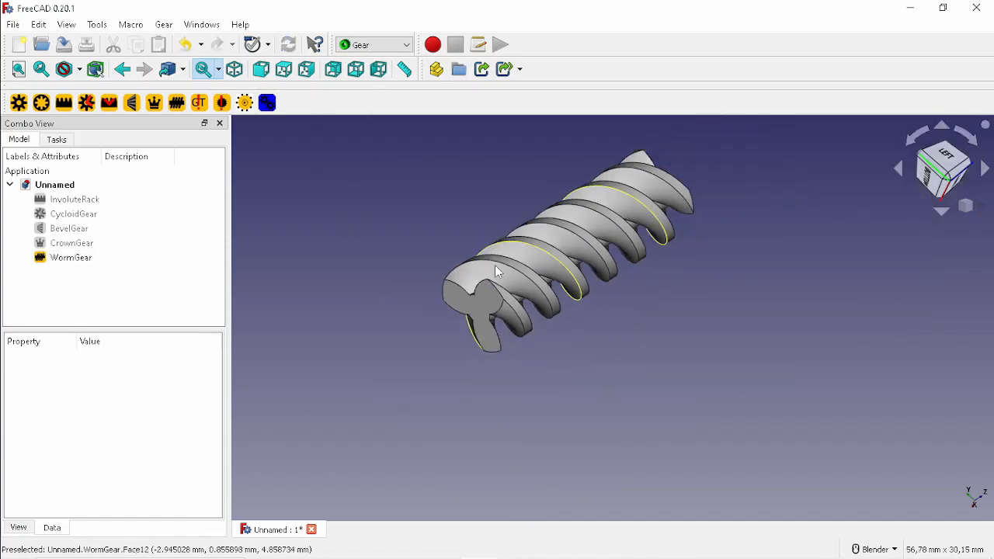
{"action": "middle_click_drag", "start_coordinate": [524, 293], "coordinate": [569, 292]}
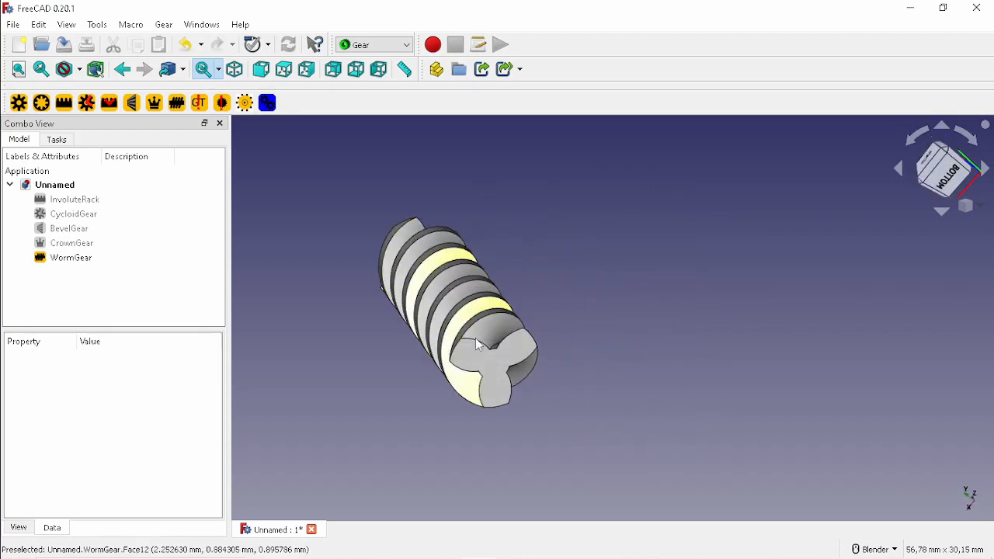
{"action": "middle_click_drag", "start_coordinate": [475, 337], "coordinate": [575, 302]}
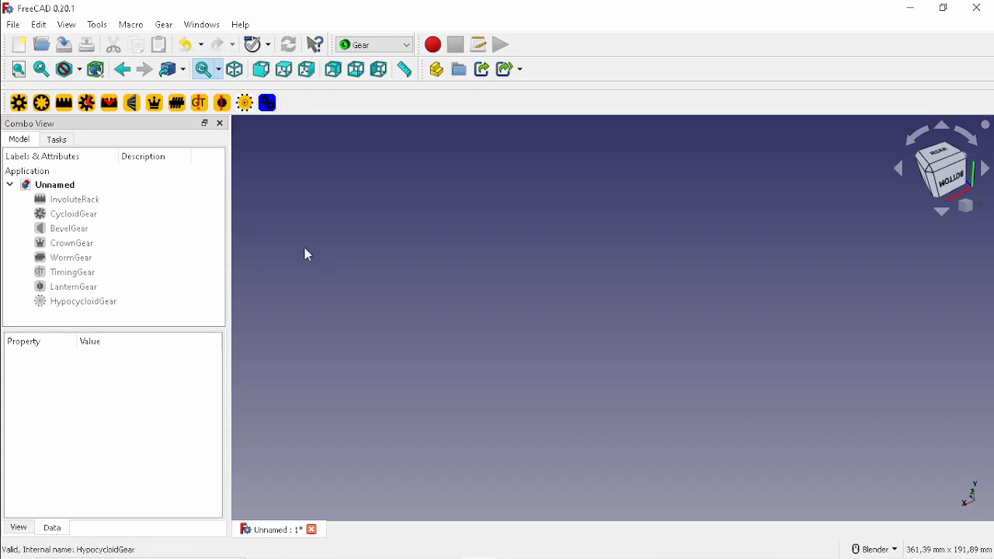
- Create two external involute gears and set the first one's number of teeth to 50
{"action": "left_click", "coordinate": [24, 108]}
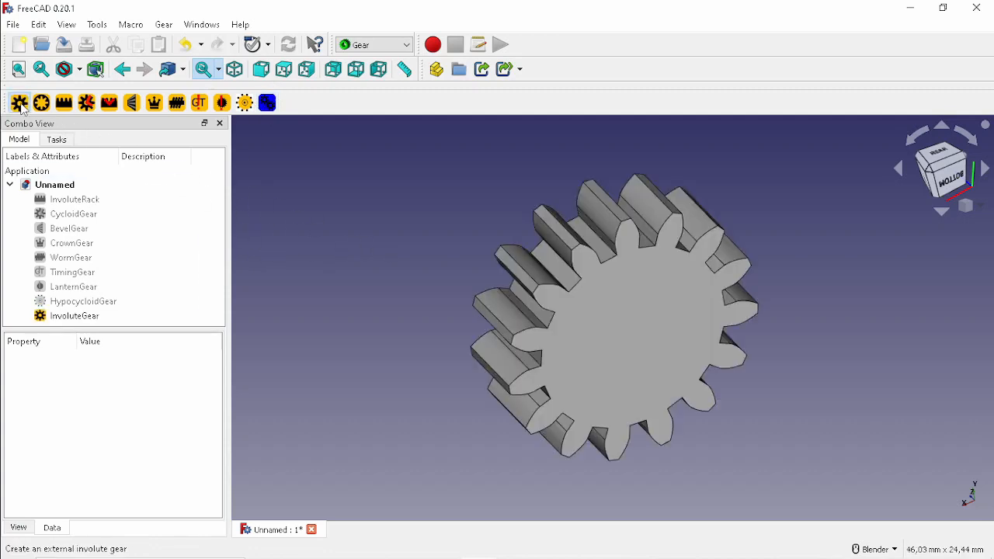
{"action": "left_click", "coordinate": [24, 108]}
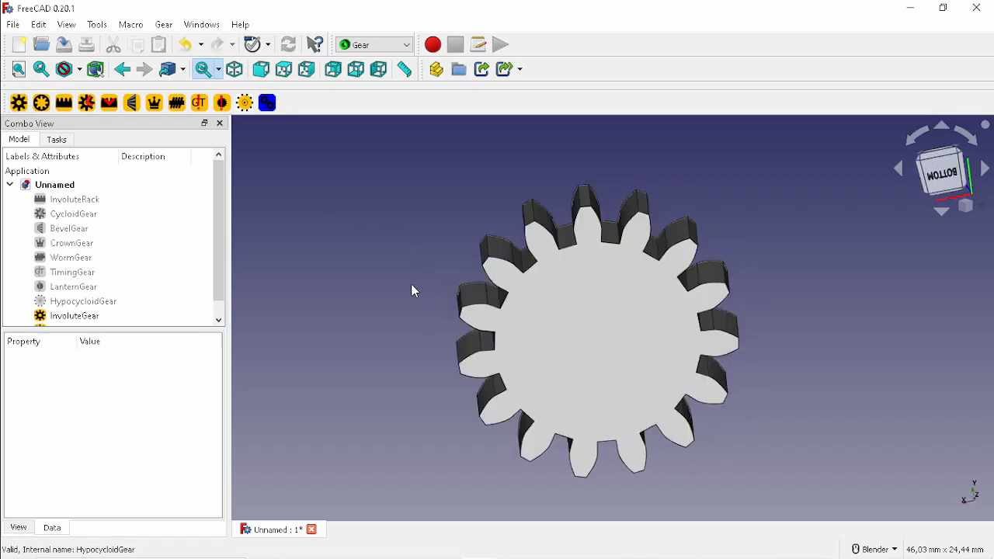
{"action": "left_click", "coordinate": [77, 316]}
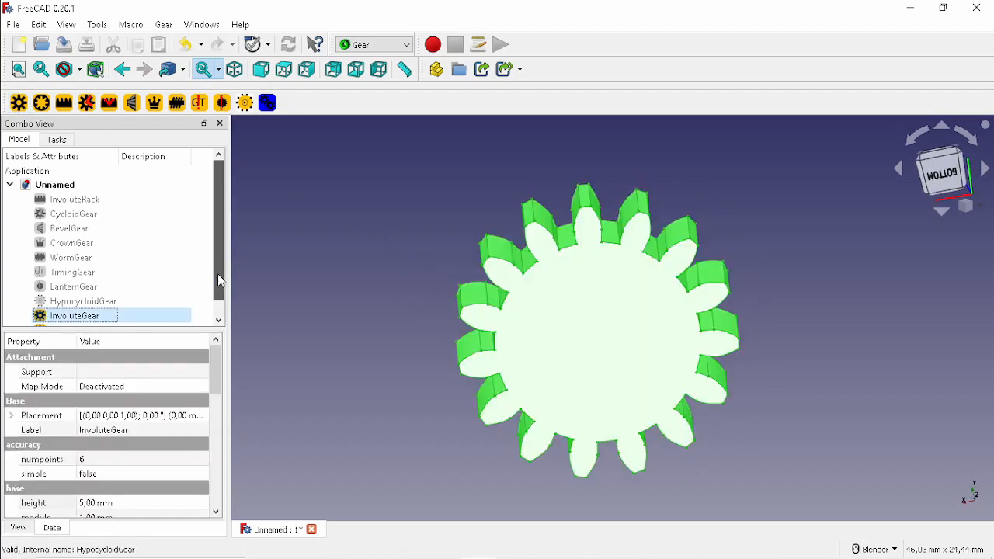
{"action": "scroll", "coordinate": [219, 299], "scroll_direction": "down", "scroll_amount": 1}
{"action": "left_click", "coordinate": [35, 503]}
{"action": "scroll", "coordinate": [117, 451], "scroll_direction": "down", "scroll_amount": 3}
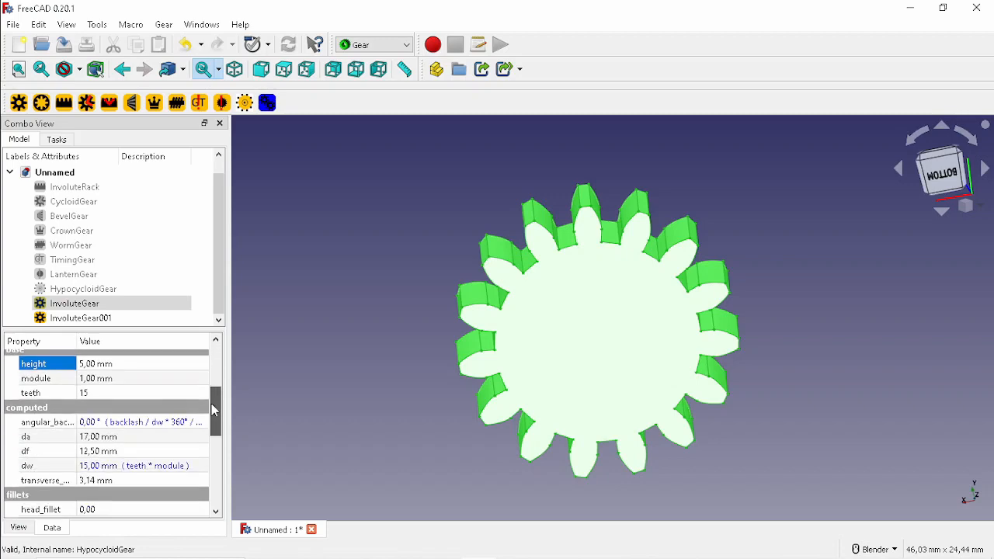
{"action": "left_click", "coordinate": [151, 388]}
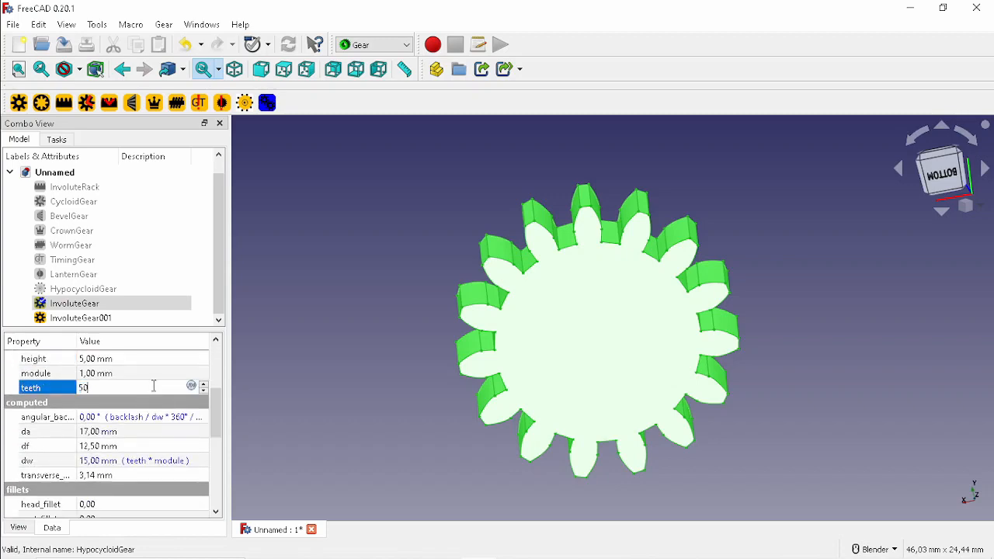
{"action": "type", "text": "50"}
{"action": "key", "text": "Return"}
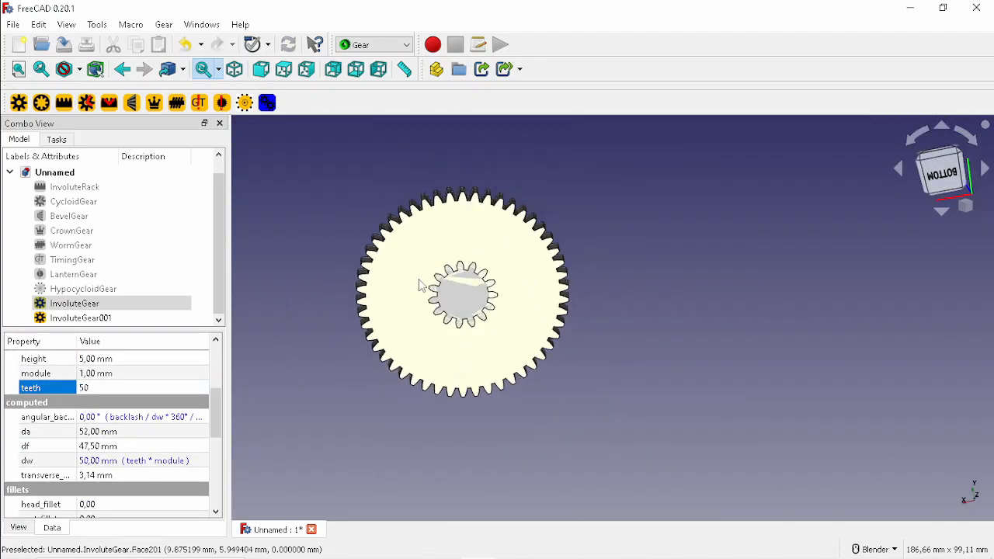
- Select both involute gears and join them with a gear connector
{"action": "left_click", "coordinate": [587, 396]}
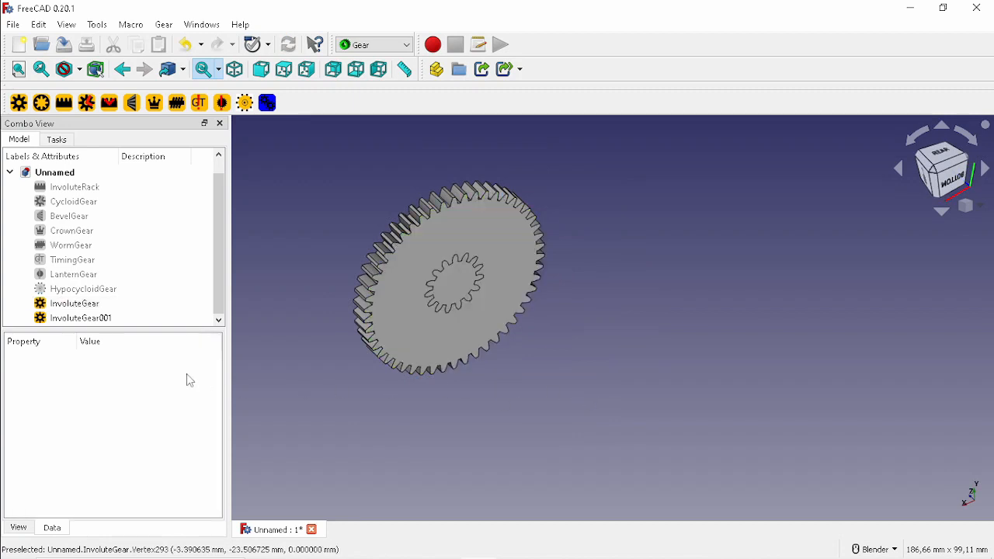
{"action": "left_click", "coordinate": [92, 319]}
{"action": "left_click", "coordinate": [75, 303], "text": "ctrl"}
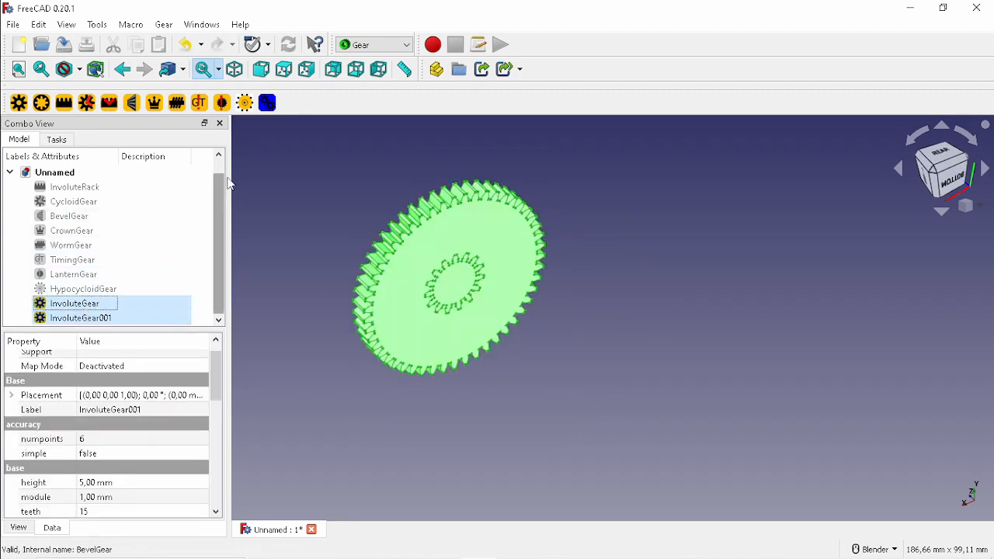
{"action": "left_click", "coordinate": [270, 105]}
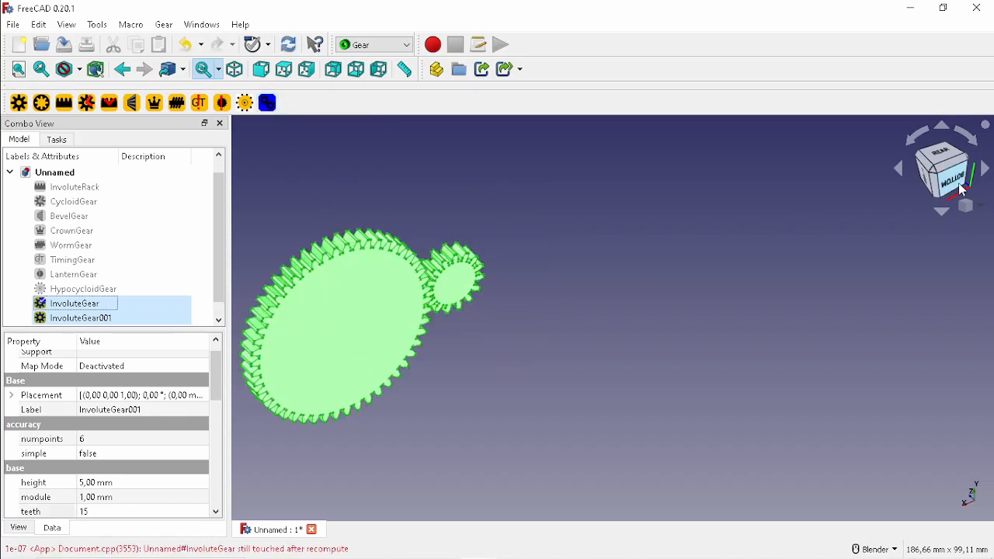
- Examine how the teeth of the two connected gears mesh, up close from the bottom and at an angle
{"action": "left_click", "coordinate": [963, 190]}
{"action": "scroll", "coordinate": [481, 287], "scroll_direction": "up", "scroll_amount": 8}
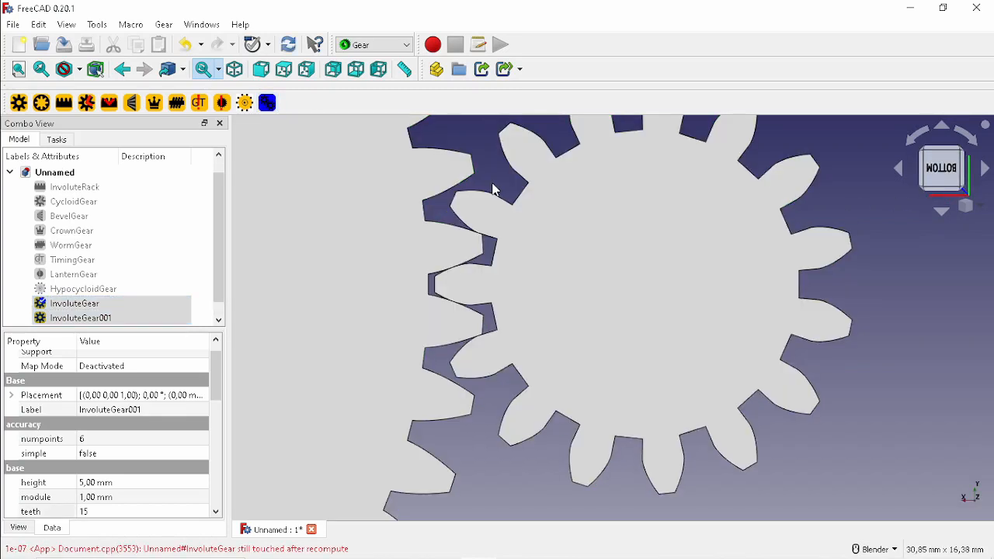
{"action": "left_click", "coordinate": [493, 185]}
{"action": "scroll", "coordinate": [491, 189], "scroll_direction": "down", "scroll_amount": 4}
{"action": "middle_click_drag", "start_coordinate": [464, 209], "coordinate": [580, 253], "text": "shift"}
{"action": "middle_click_drag", "start_coordinate": [531, 233], "coordinate": [576, 275]}
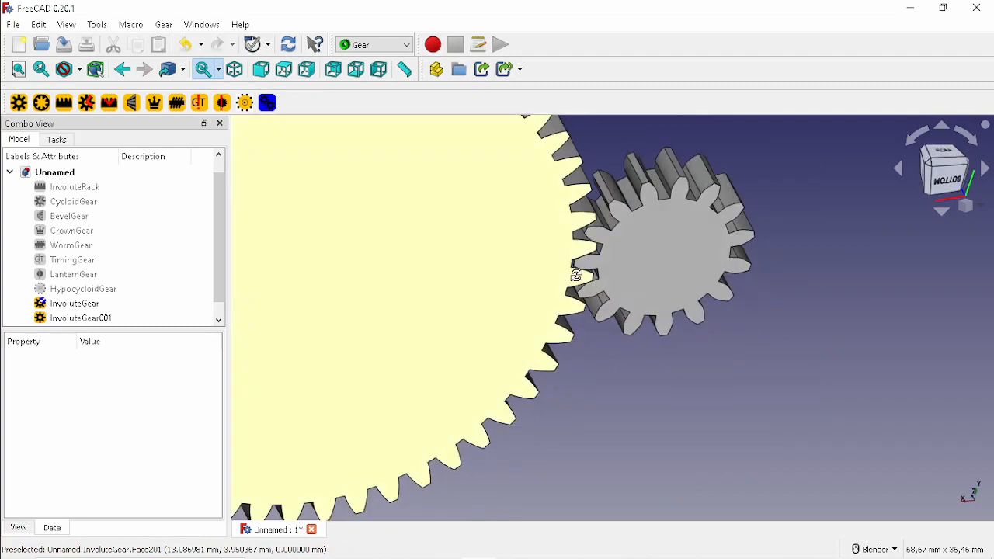
{"action": "scroll", "coordinate": [576, 275], "scroll_direction": "down", "scroll_amount": 5}
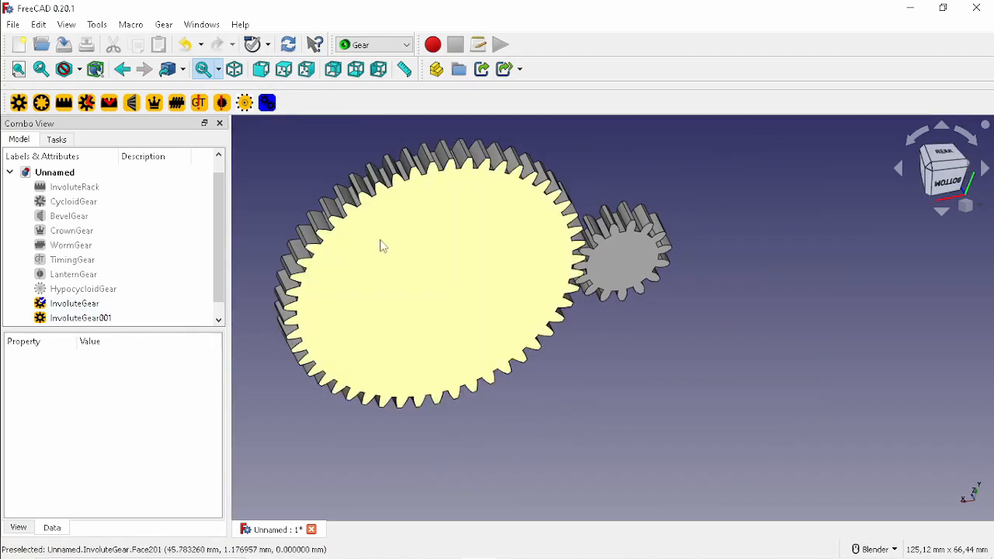
{"action": "key", "text": "5"}
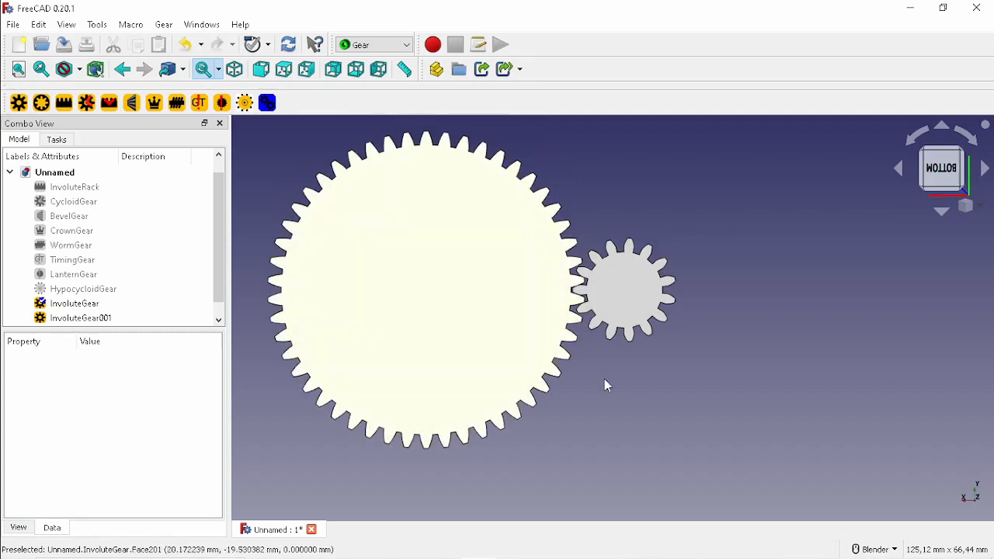
{"action": "scroll", "coordinate": [607, 383], "scroll_direction": "up", "scroll_amount": 10}
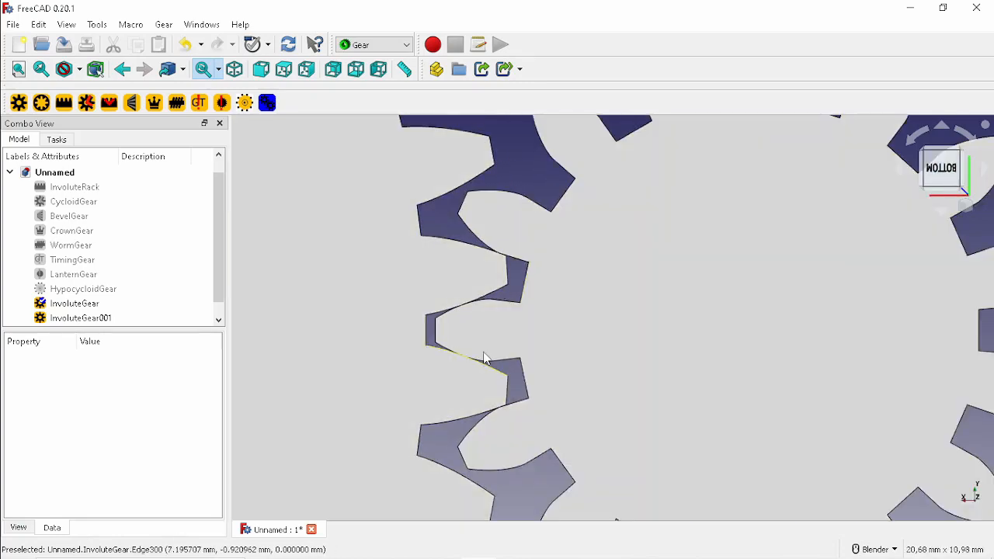
{"action": "scroll", "coordinate": [485, 358], "scroll_direction": "down", "scroll_amount": 12}
{"action": "middle_click_drag", "start_coordinate": [435, 345], "coordinate": [484, 311], "text": "shift"}
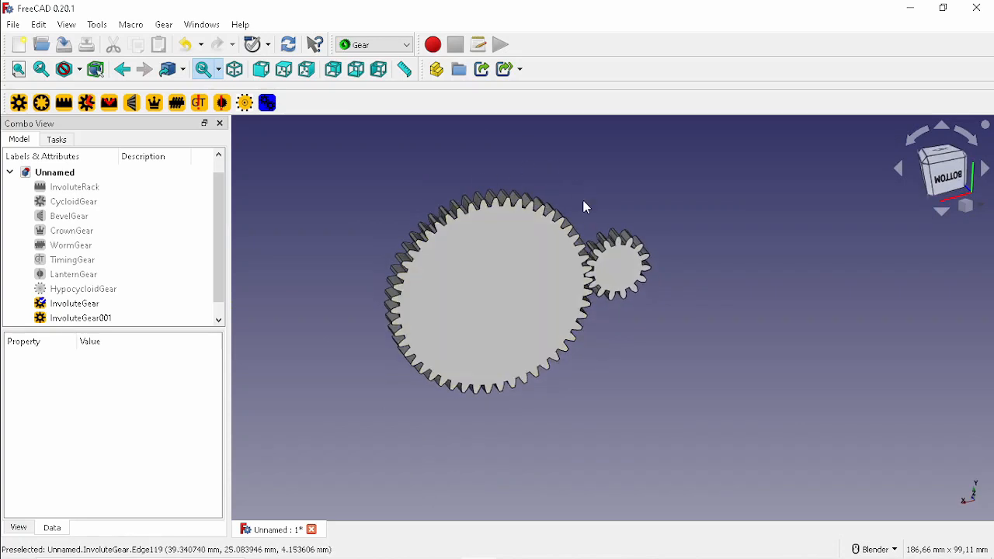
{"action": "mouse_move", "coordinate": [568, 232]}
{"action": "middle_mouse_down"}
{"action": "mouse_move", "coordinate": [593, 241]}
{"action": "mouse_move", "coordinate": [557, 228]}
{"action": "middle_mouse_up"}
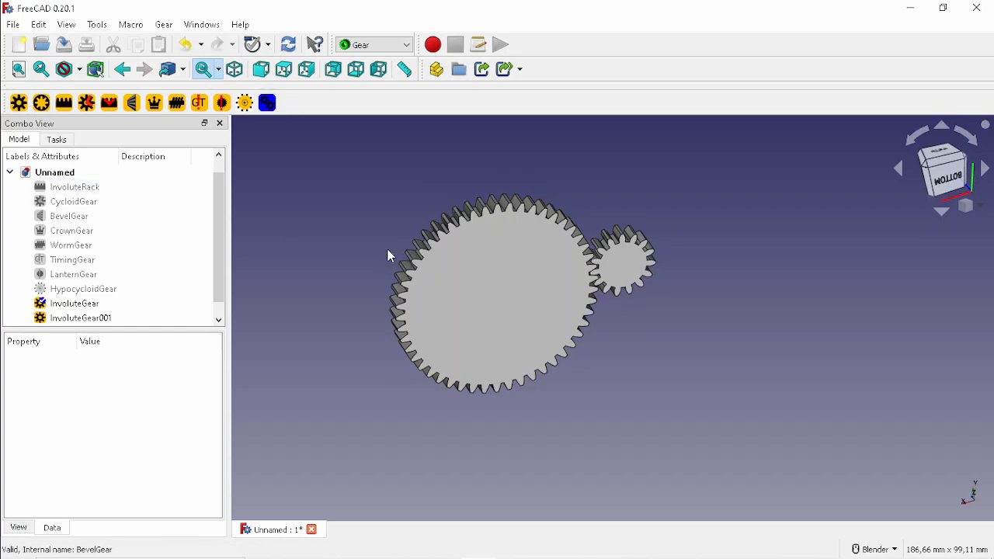
{"action": "middle_click_drag", "start_coordinate": [390, 256], "coordinate": [337, 277]}
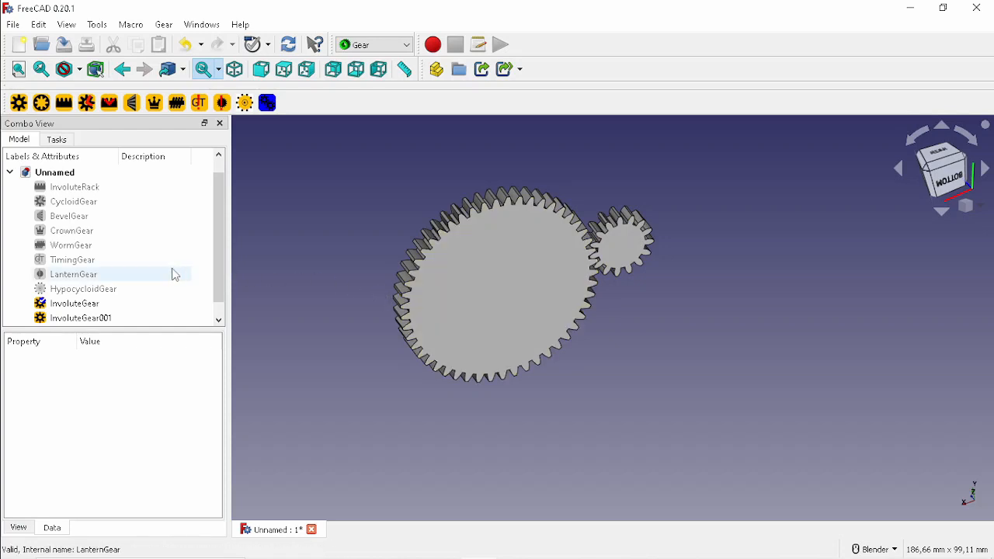
{"action": "scroll", "coordinate": [633, 265], "scroll_direction": "up", "scroll_amount": 3}
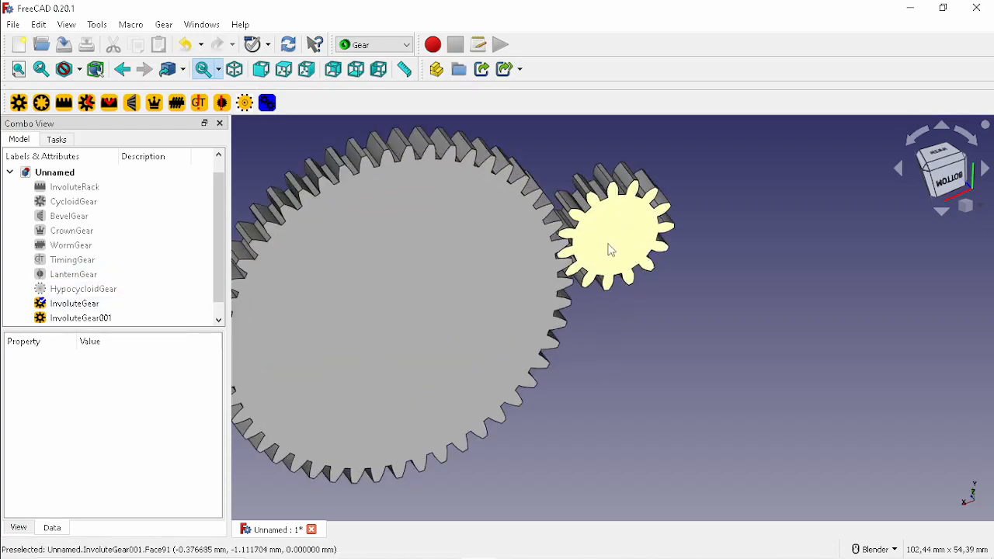
- Hide the small 15-tooth gear and centre the large gear in the view
{"action": "left_click", "coordinate": [80, 306]}
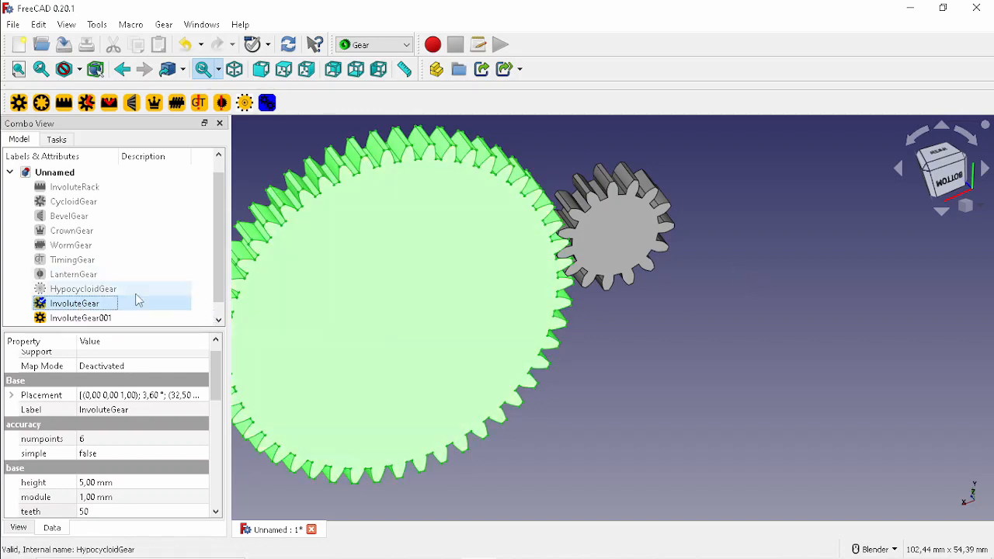
{"action": "left_click", "coordinate": [94, 318]}
{"action": "key", "text": "space"}
{"action": "left_click", "coordinate": [630, 343]}
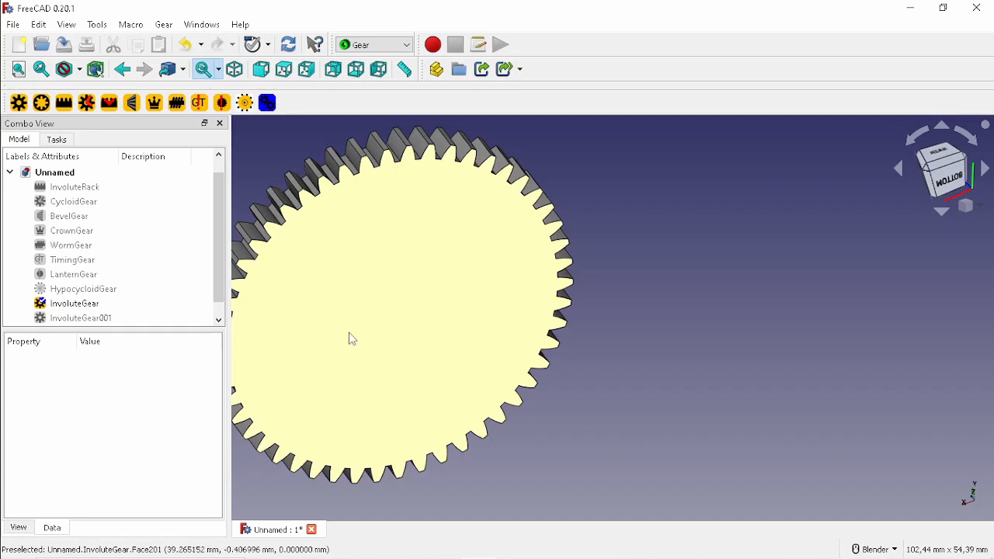
{"action": "middle_click_drag", "start_coordinate": [359, 340], "coordinate": [433, 204]}
{"action": "middle_click_drag", "start_coordinate": [436, 257], "coordinate": [397, 293]}
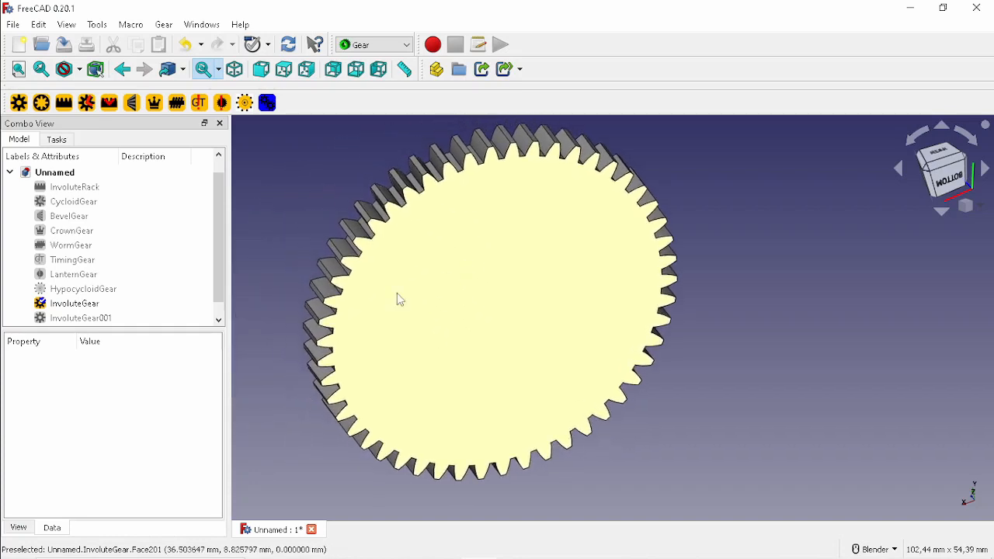
- Switch to the Part Design workbench and create a body with the 50-tooth gear as its base feature
{"action": "left_click", "coordinate": [91, 303]}
{"action": "left_click", "coordinate": [373, 44]}
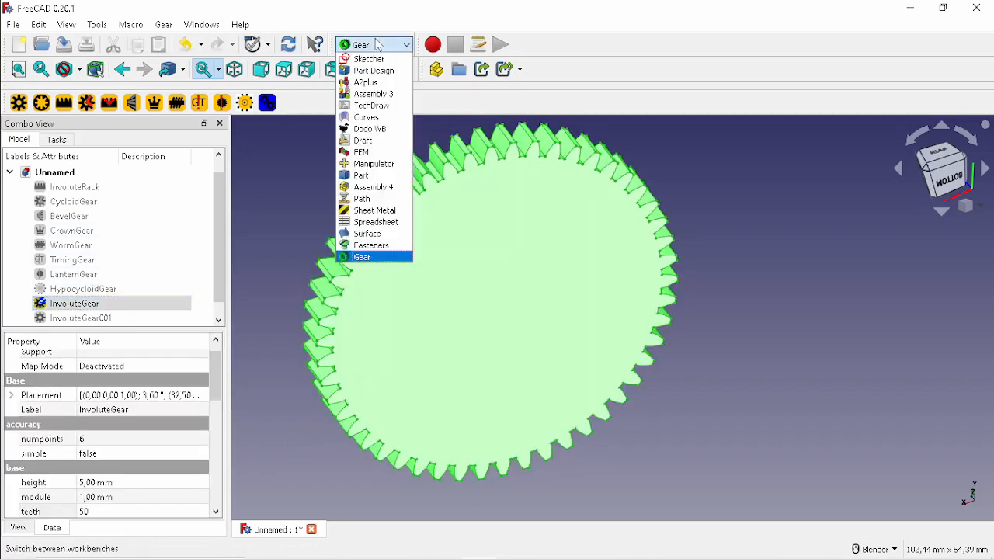
{"action": "left_click", "coordinate": [373, 71]}
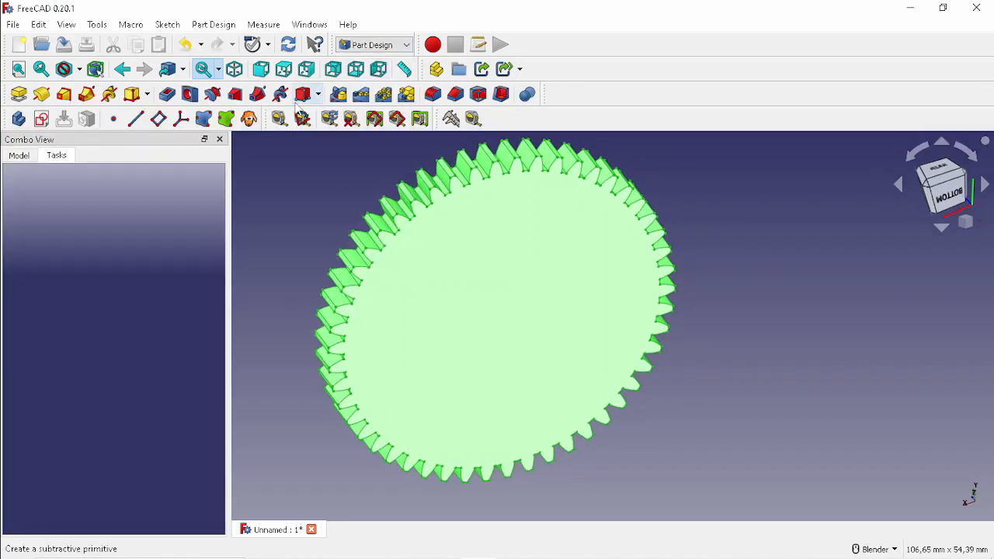
{"action": "left_click", "coordinate": [21, 120]}
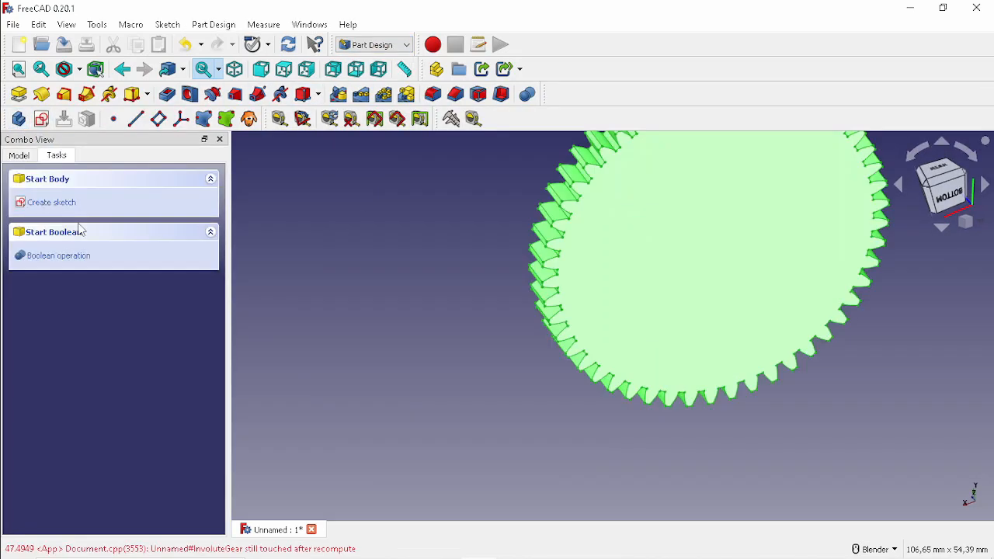
{"action": "left_click", "coordinate": [20, 155]}
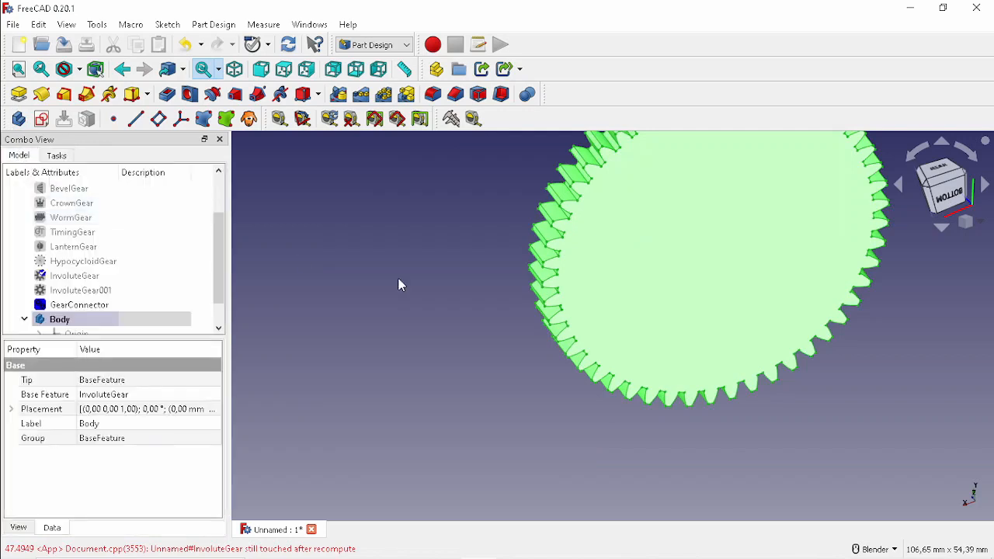
{"action": "scroll", "coordinate": [419, 286], "scroll_direction": "down", "scroll_amount": 3}
{"action": "scroll", "coordinate": [84, 323], "scroll_direction": "down", "scroll_amount": 1}
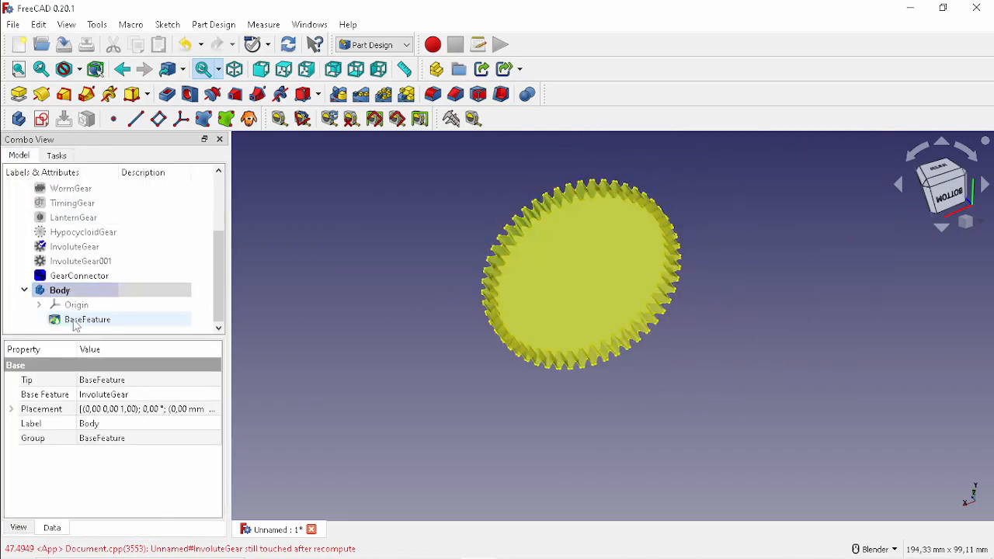
- Start a sketch on the flat bottom face of the body's gear base feature
{"action": "left_click", "coordinate": [76, 323]}
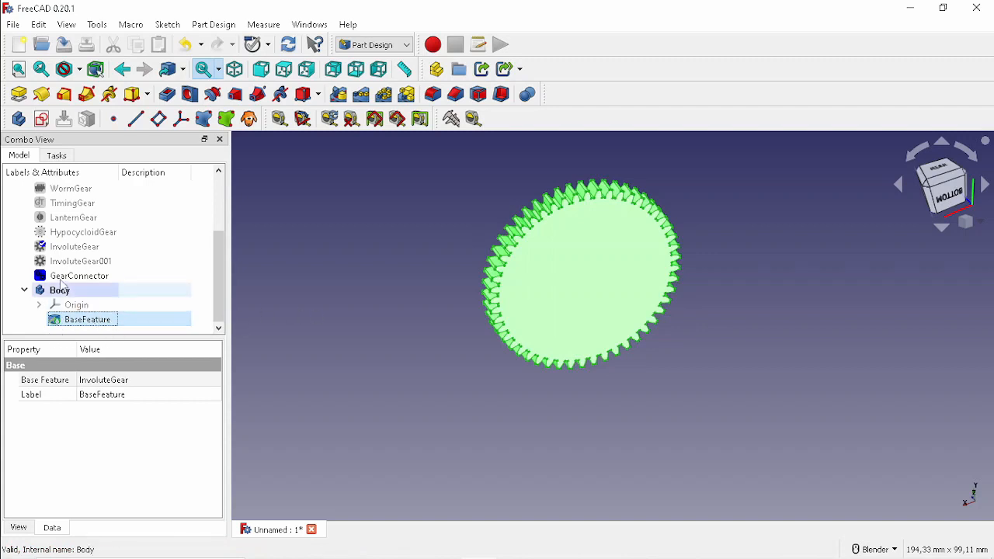
{"action": "left_click", "coordinate": [372, 308]}
{"action": "left_click", "coordinate": [581, 280]}
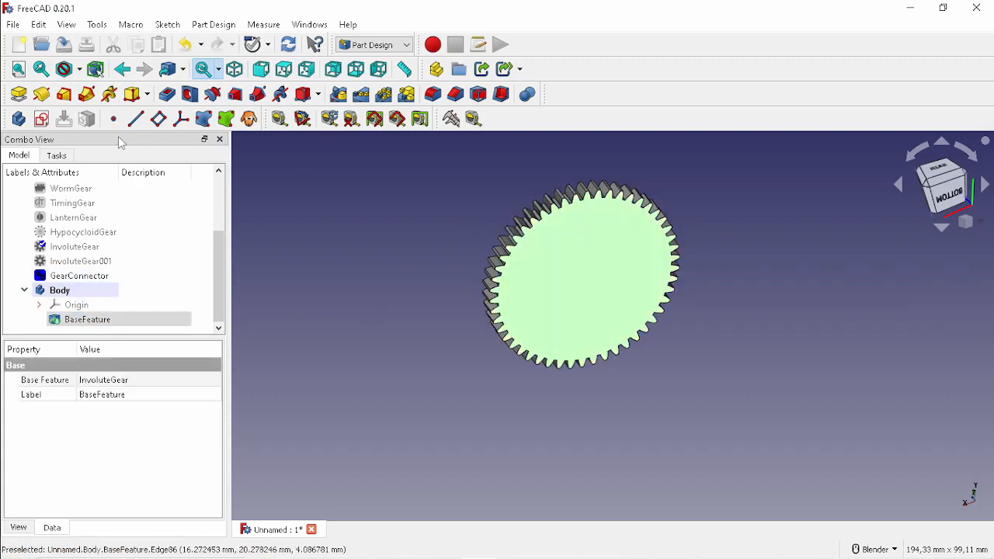
{"action": "left_click", "coordinate": [45, 125]}
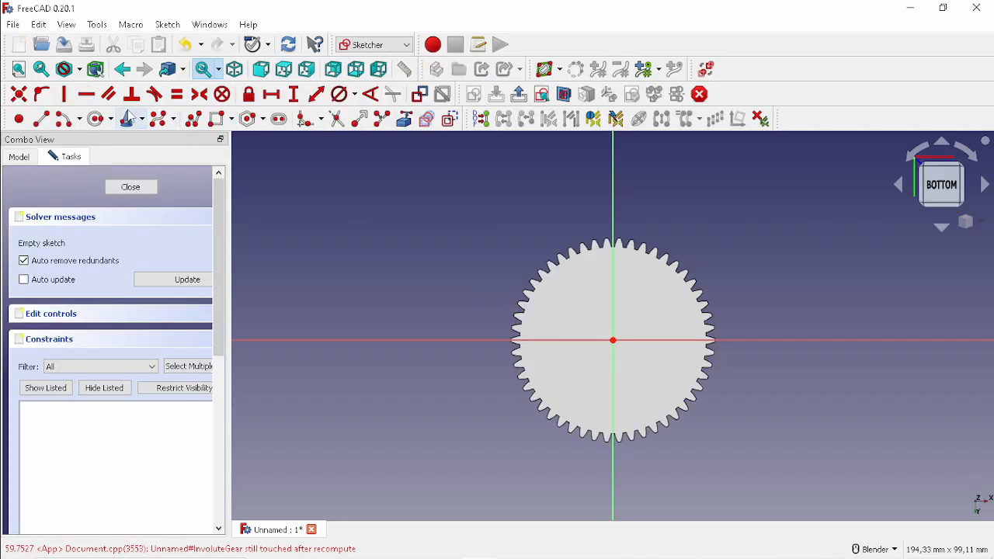
- Sketch a circle centred on the origin, about one fifth of the gear's diameter, and close the sketch
{"action": "left_click", "coordinate": [101, 119]}
{"action": "left_click", "coordinate": [613, 340]}
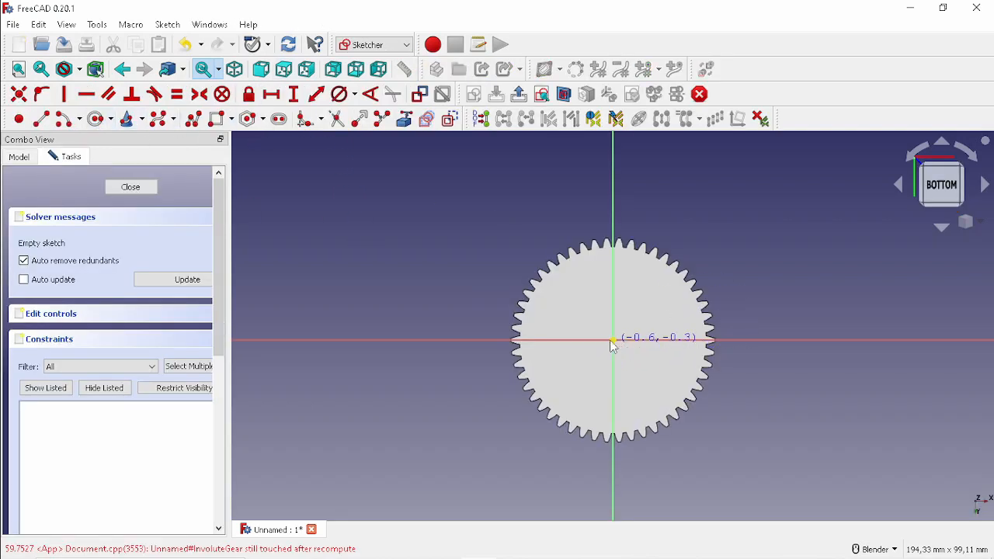
{"action": "left_click", "coordinate": [594, 330]}
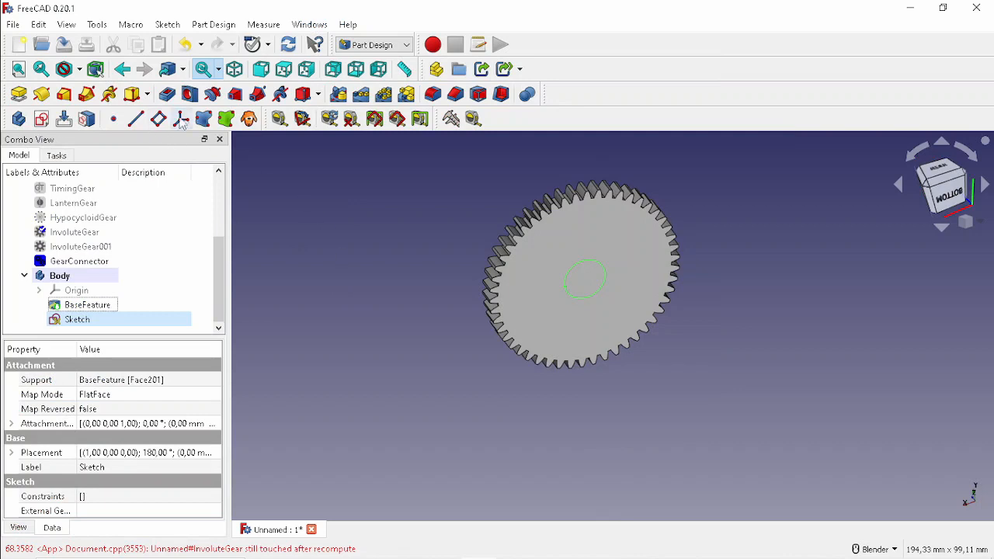
- Cut the sketched circle through the gear as a 5 mm Pocket, and collapse the body in the model tree
{"action": "left_click", "coordinate": [168, 94]}
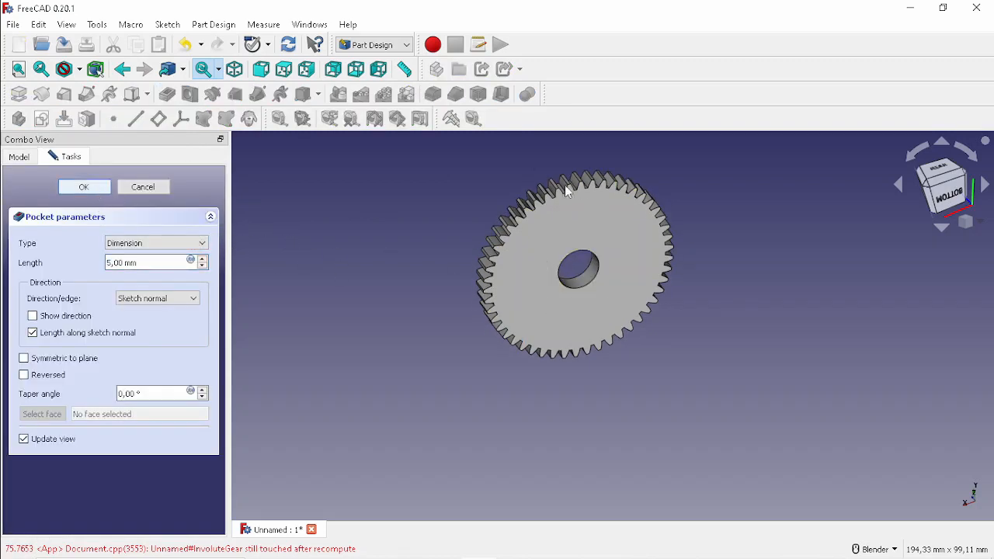
{"action": "key", "text": "Return"}
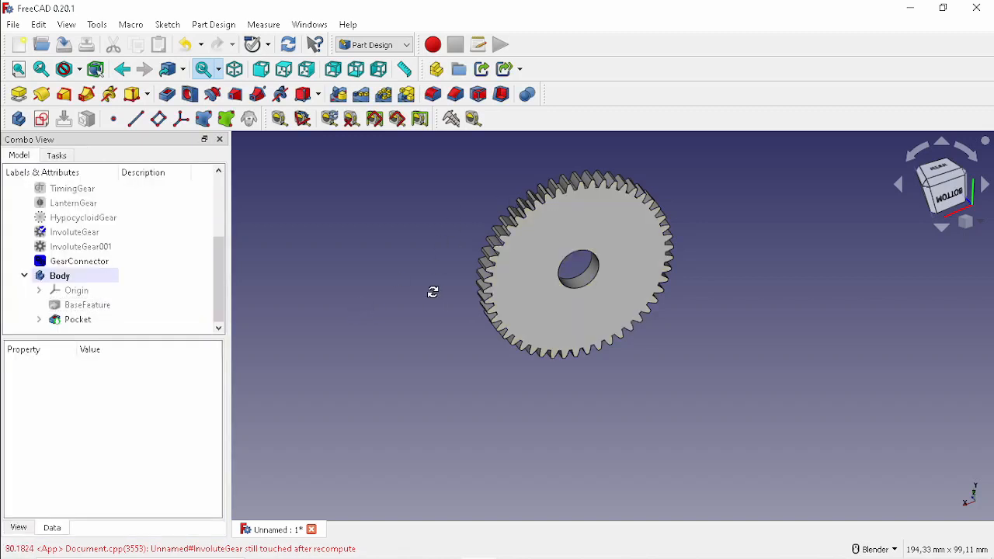
{"action": "middle_click_drag", "start_coordinate": [433, 292], "coordinate": [466, 300]}
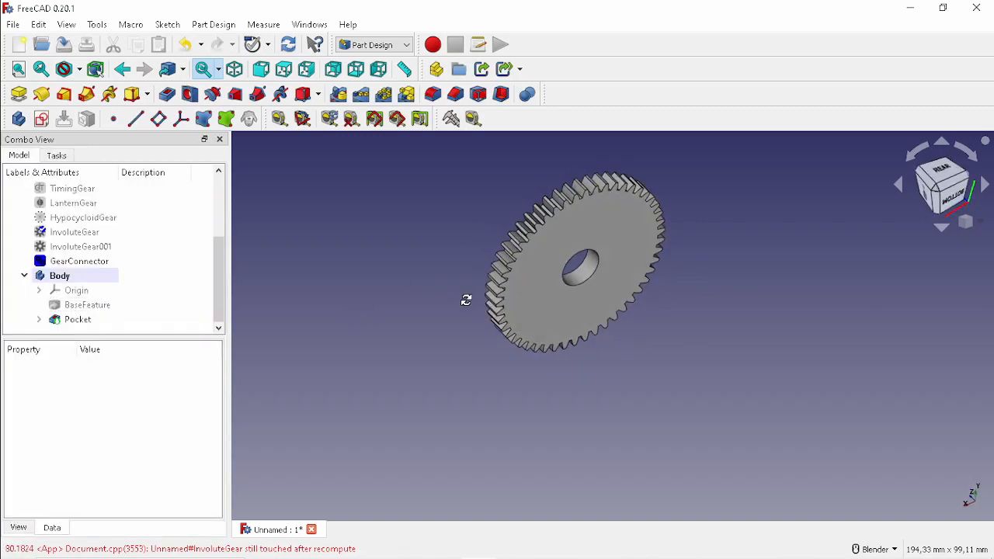
{"action": "left_click", "coordinate": [24, 276]}
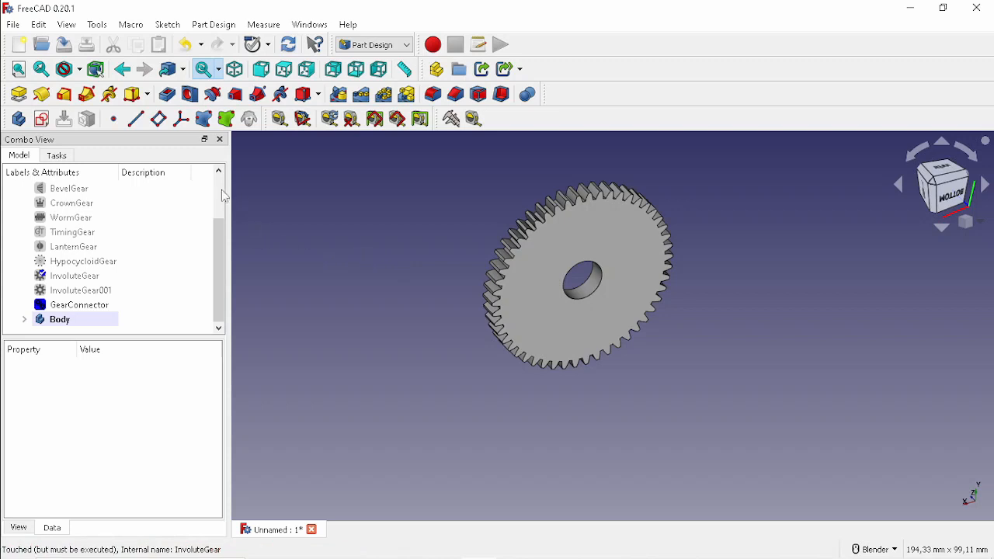
{"action": "left_click", "coordinate": [368, 47]}
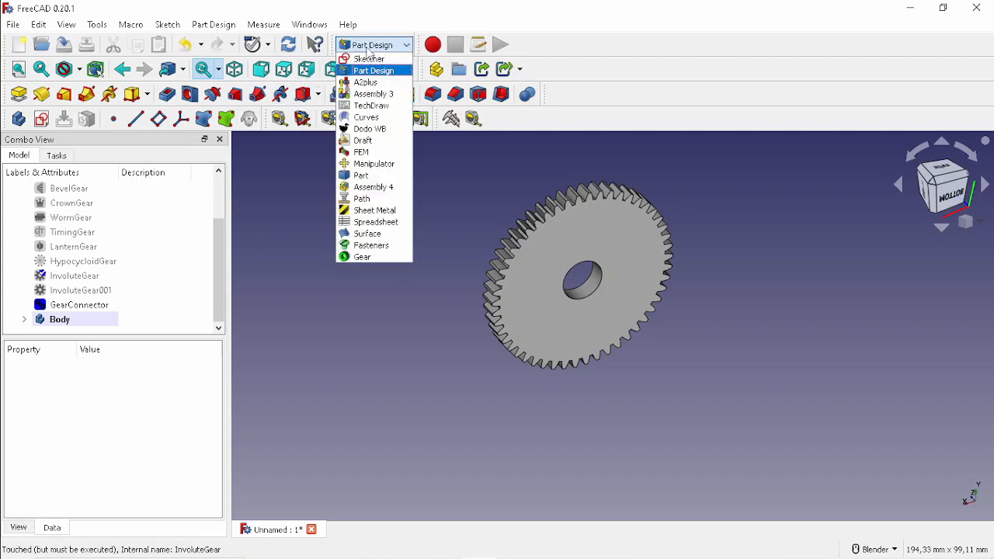
{"action": "left_click", "coordinate": [655, 47]}
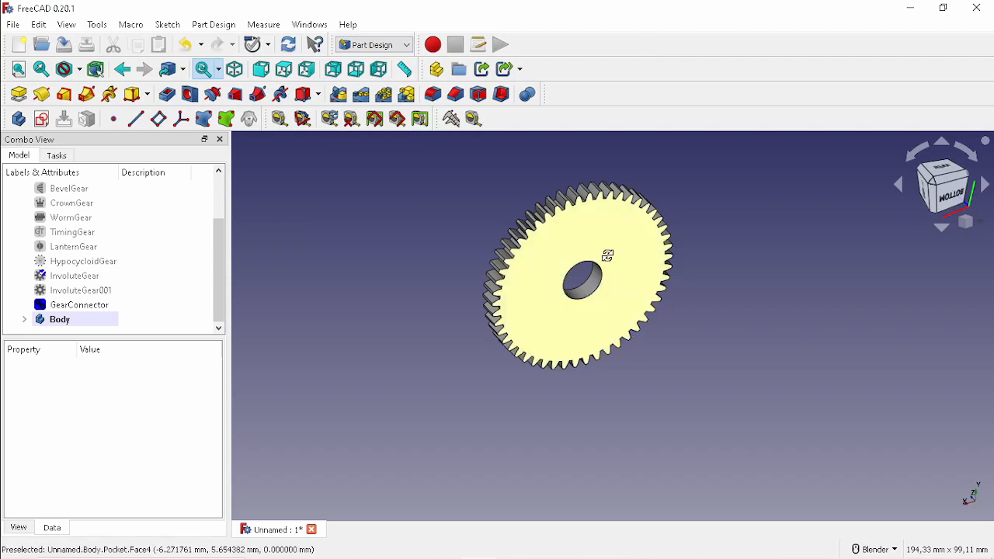
{"action": "middle_click_drag", "start_coordinate": [608, 255], "coordinate": [716, 347]}
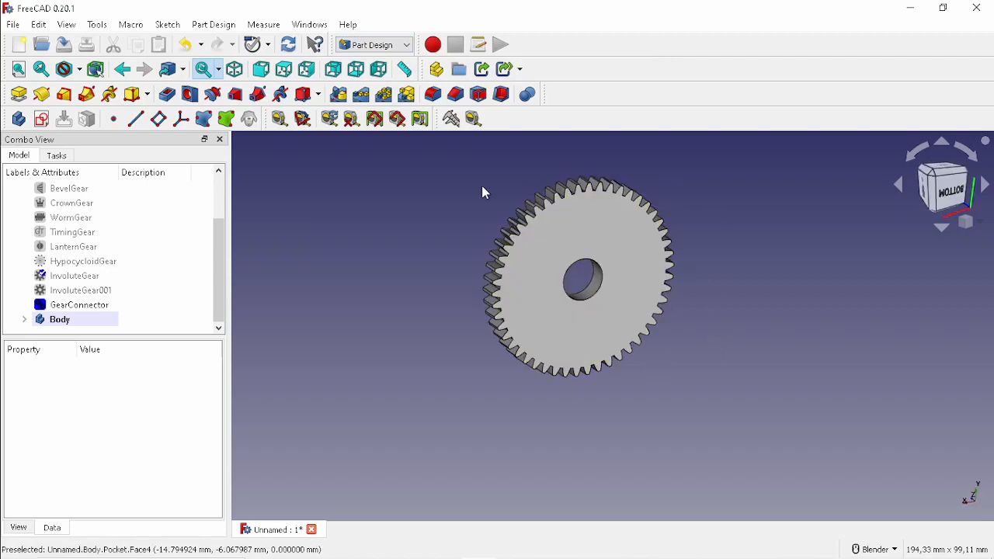